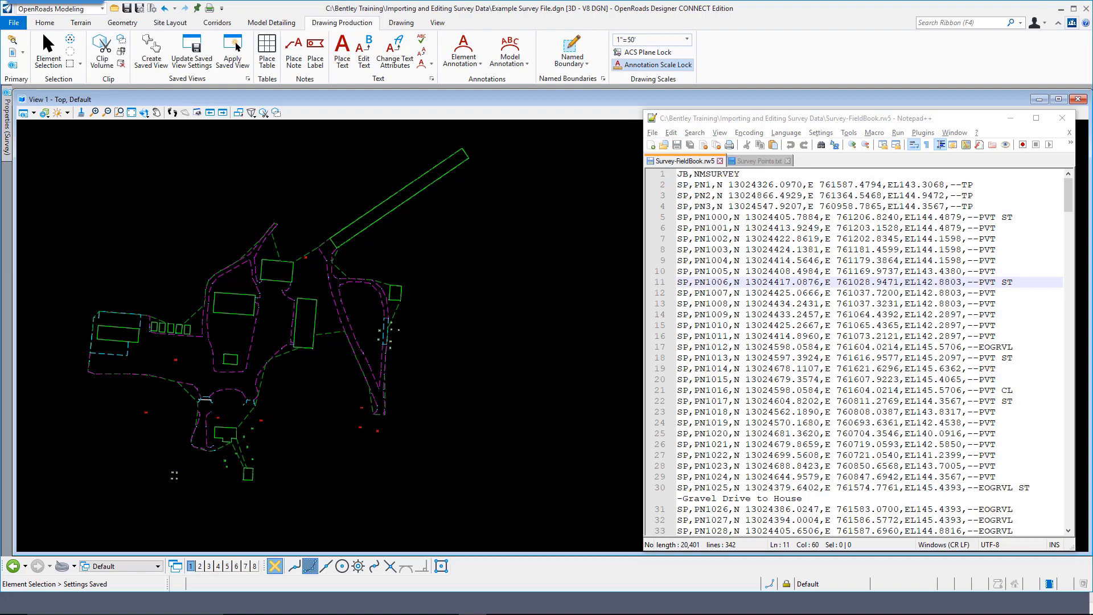
Review the contents of Survey Points.txt in Notepad++, then minimize the text editor to return to OpenRoads Designer.
click(749, 162)
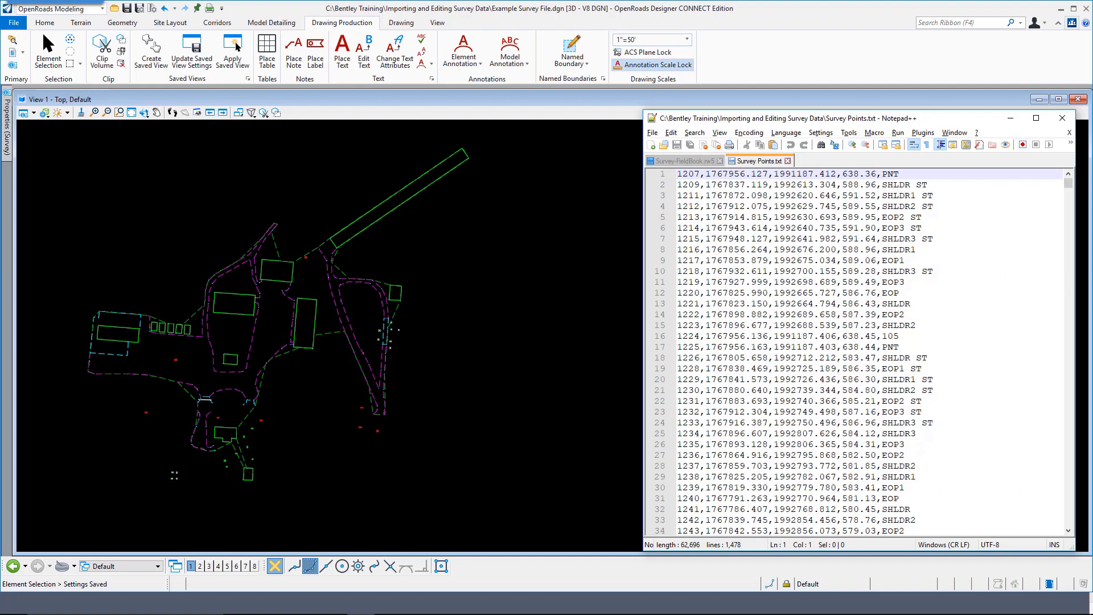
click(1010, 118)
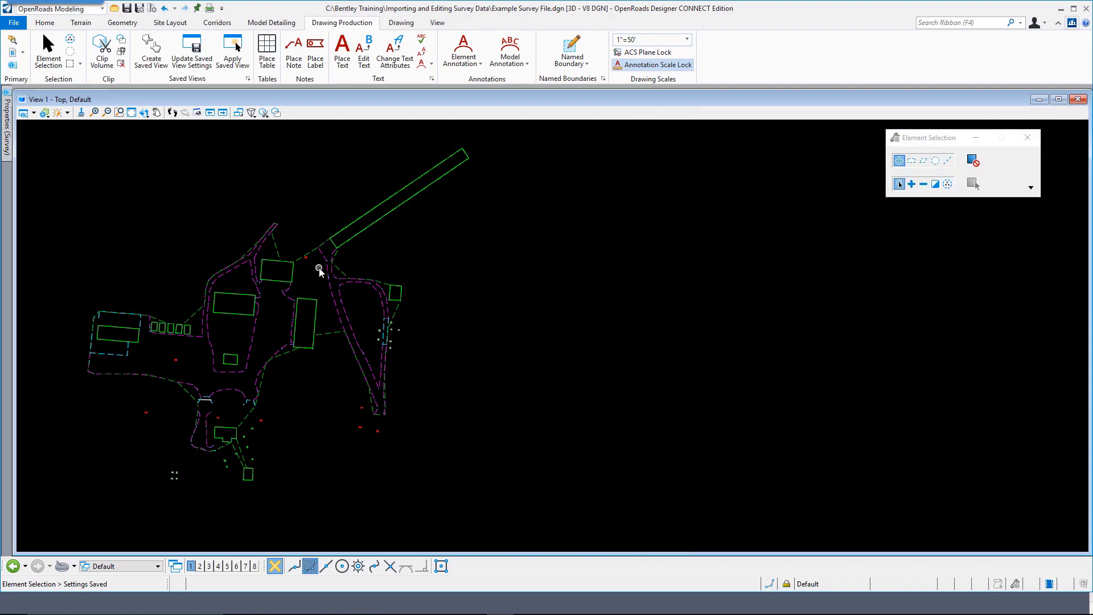
Create a new design file named survey rw5 from the Seed3D - Imperial Training.dgn seed.
click(11, 23)
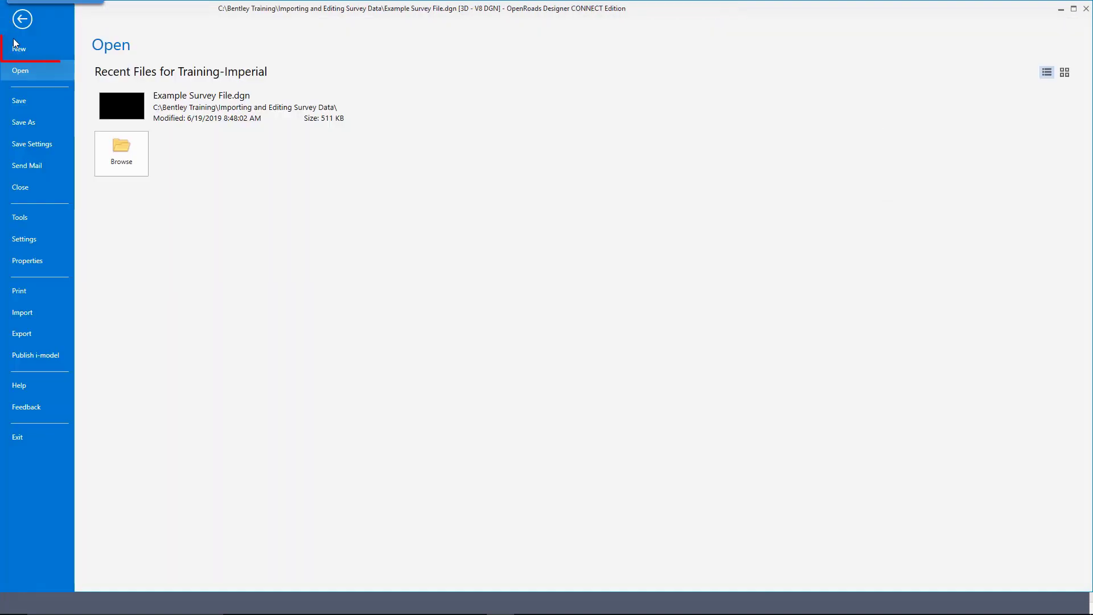
click(21, 49)
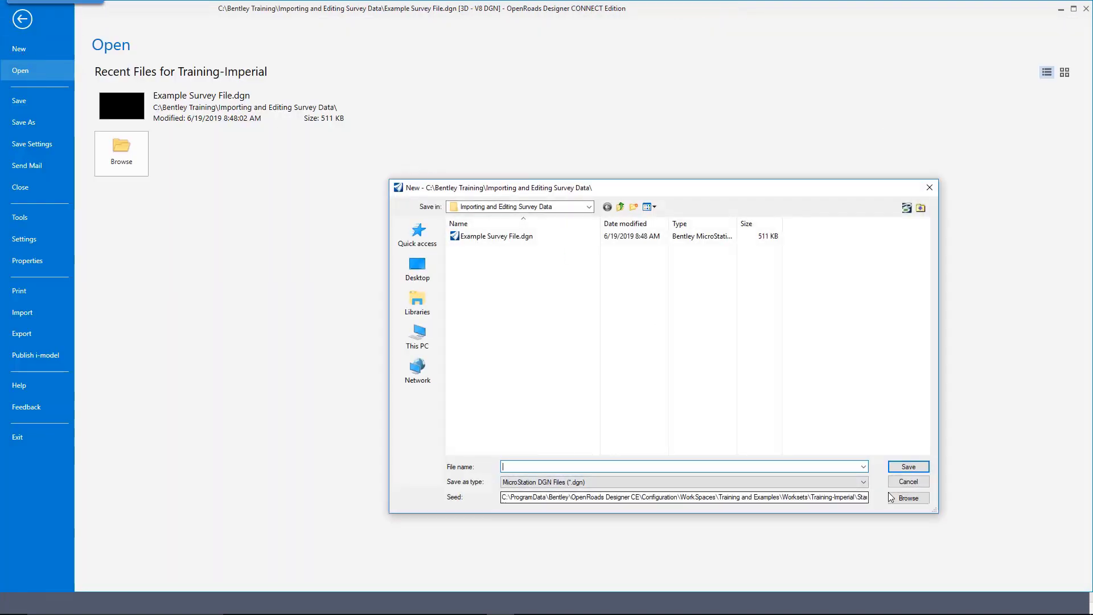
click(919, 500)
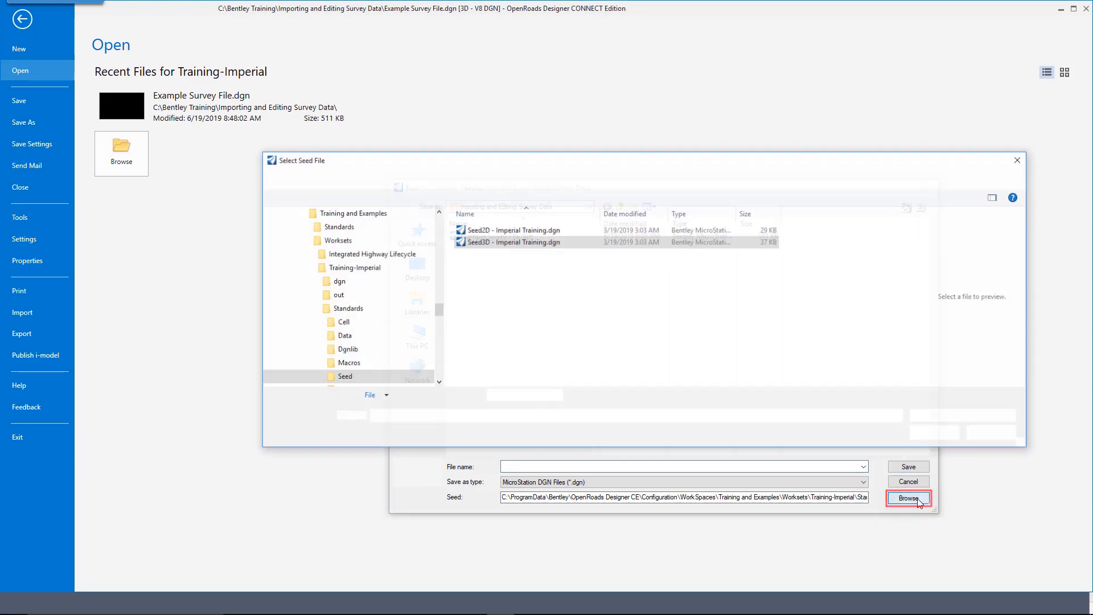
double_click(497, 243)
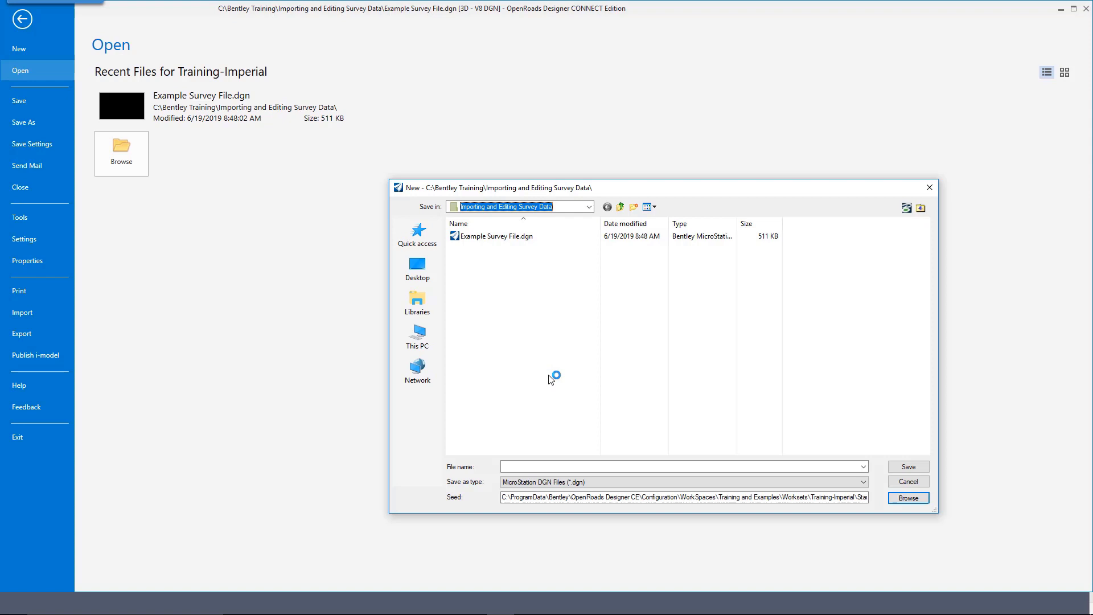
click(541, 465)
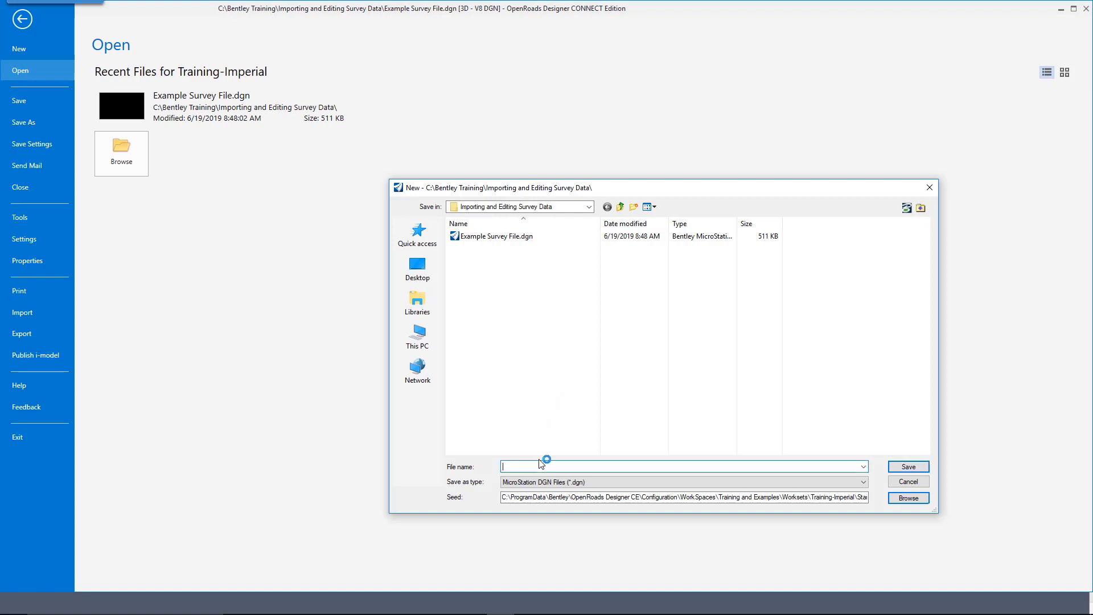
text(su)
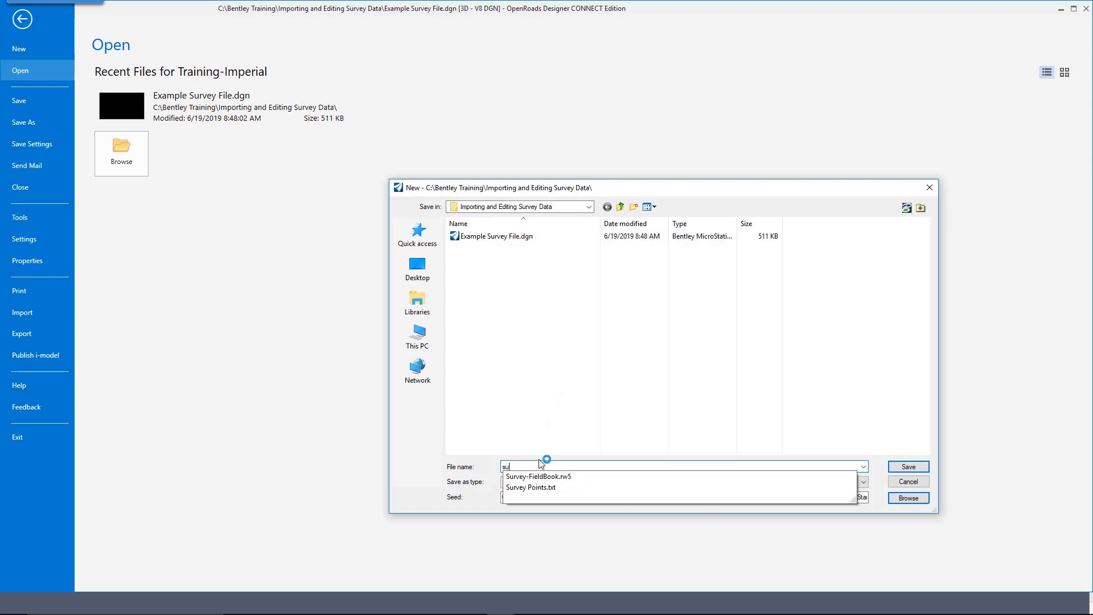
text(rvey )
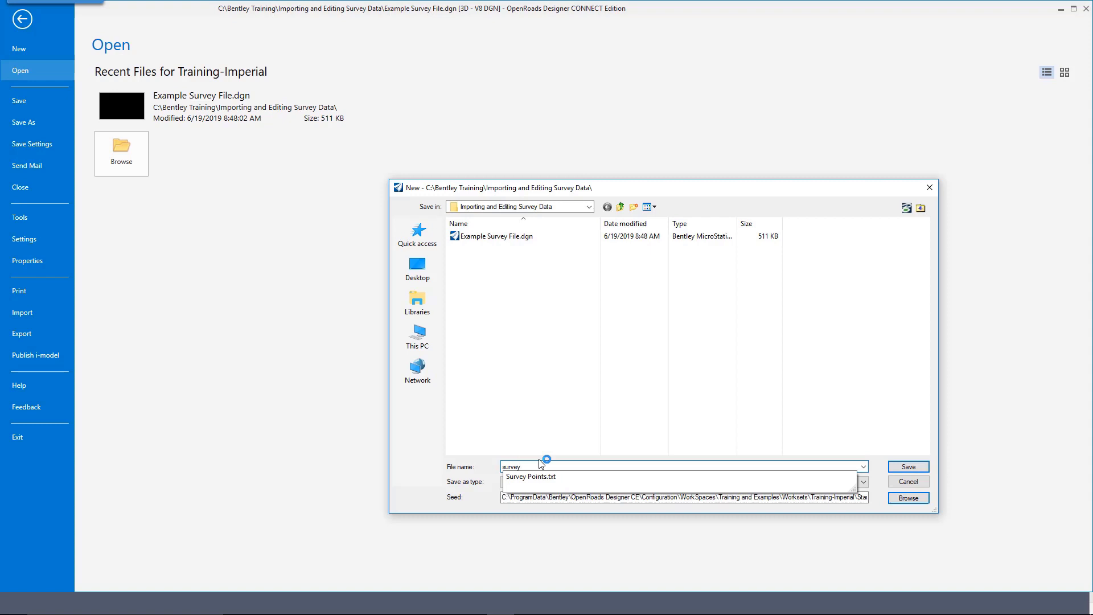
text(rw)
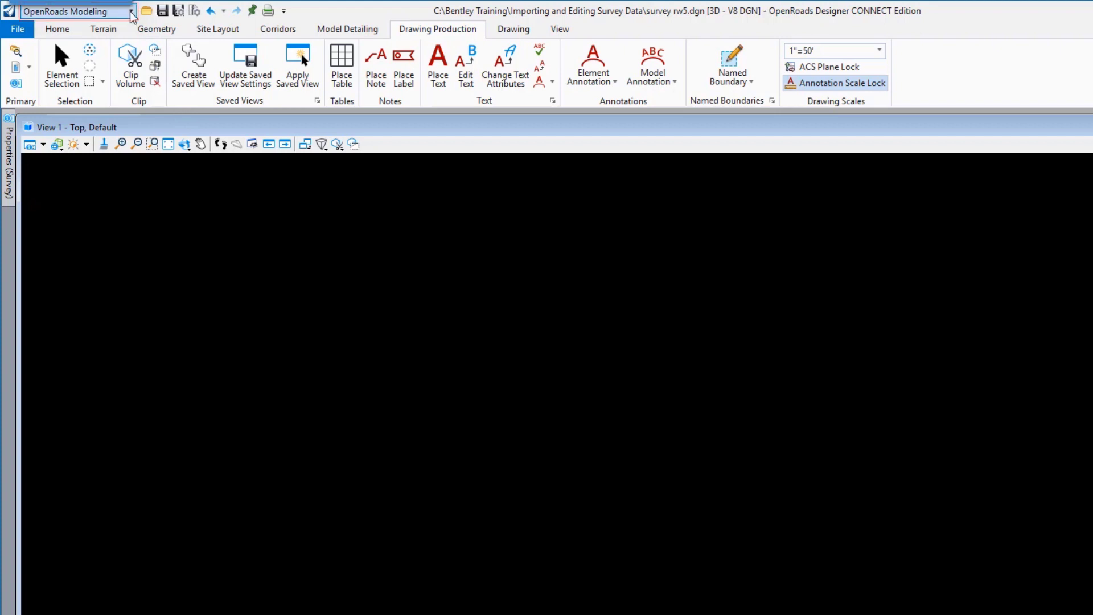
Switch to the Drawing workflow and check the file's assigned geographic coordinate system.
click(131, 12)
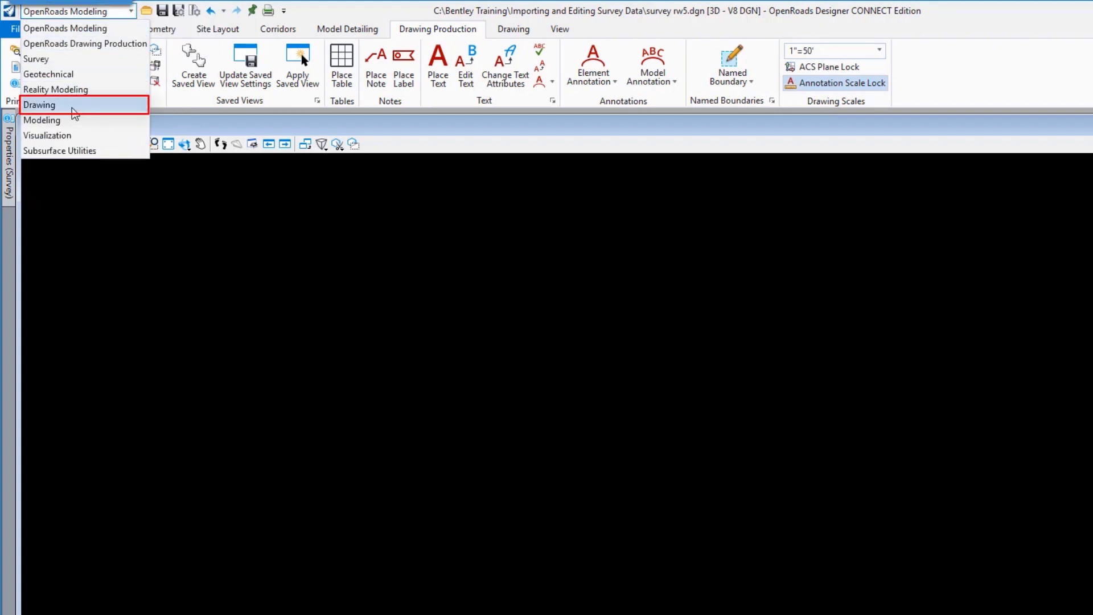
click(73, 109)
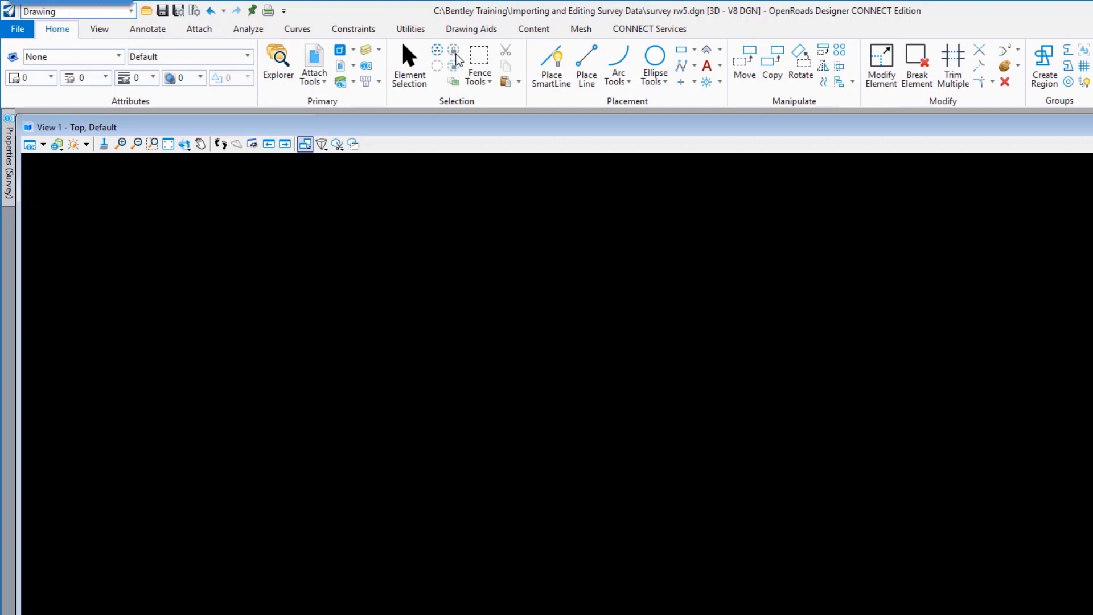
click(421, 31)
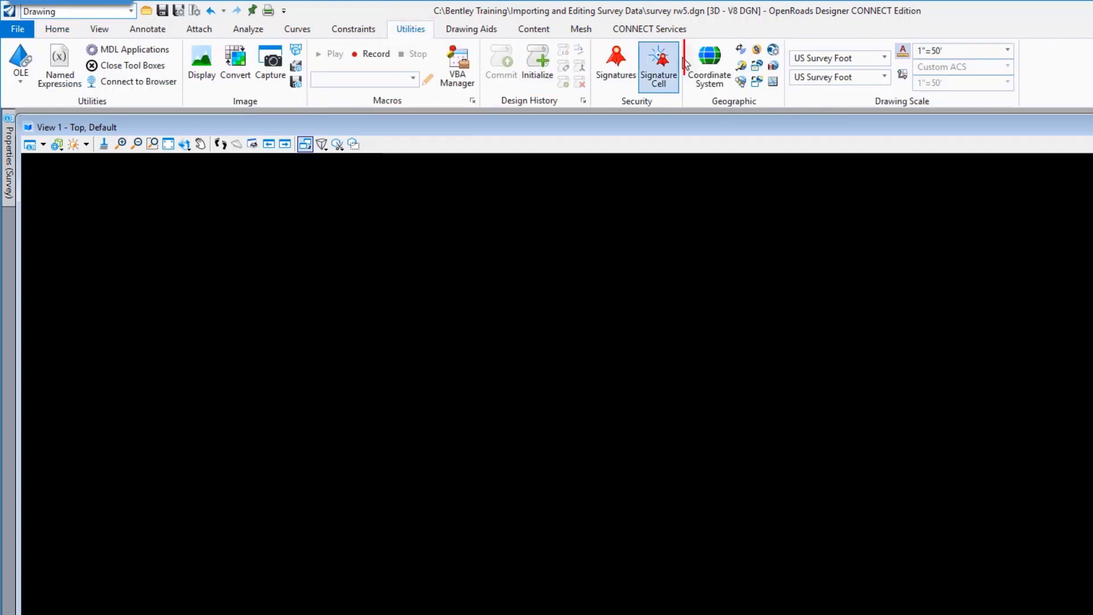
click(702, 58)
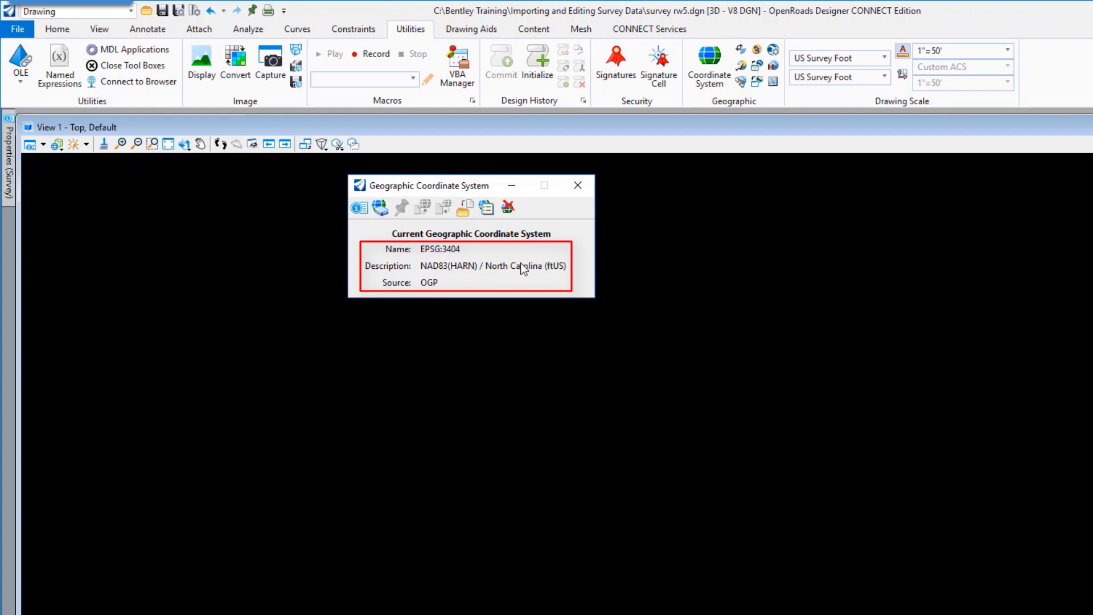
click(585, 185)
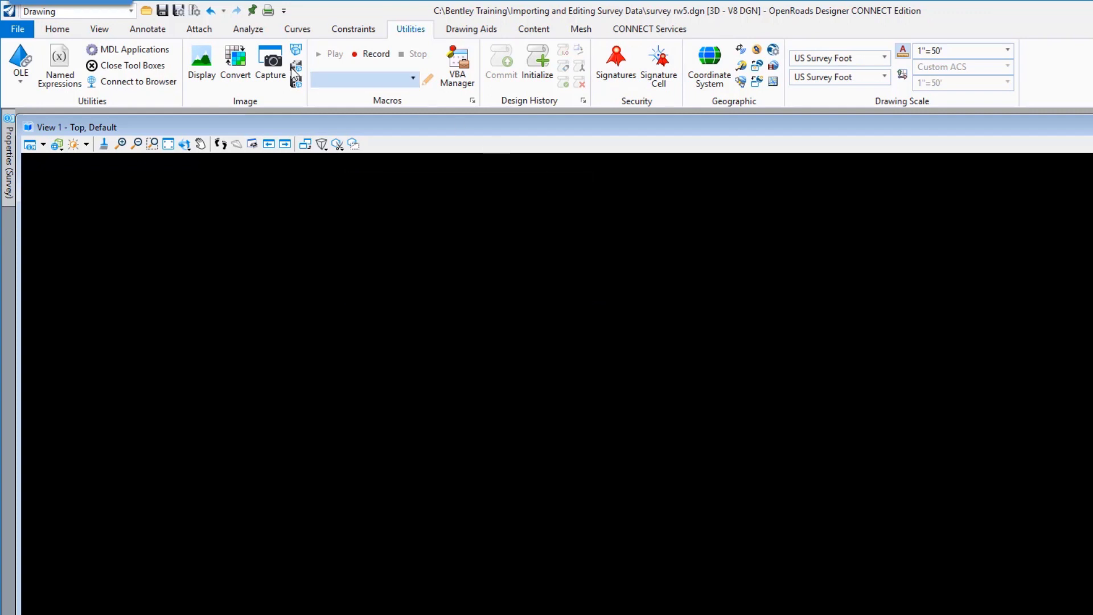
Switch to the Survey workflow and expand Survey Data in the Explorer to show the Default model's Field Books.
click(94, 12)
click(48, 57)
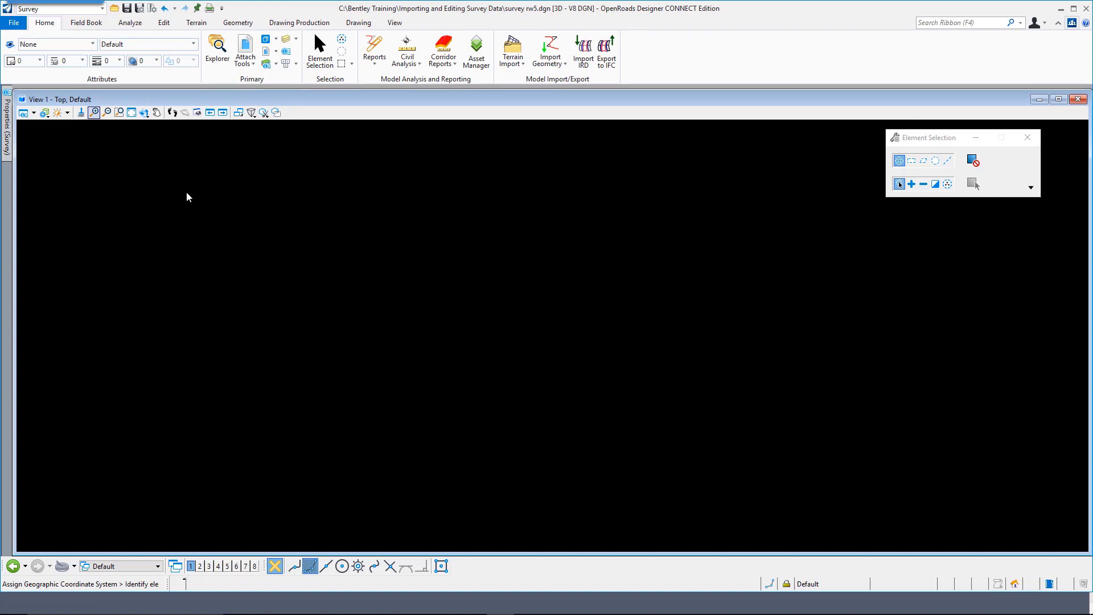
click(132, 112)
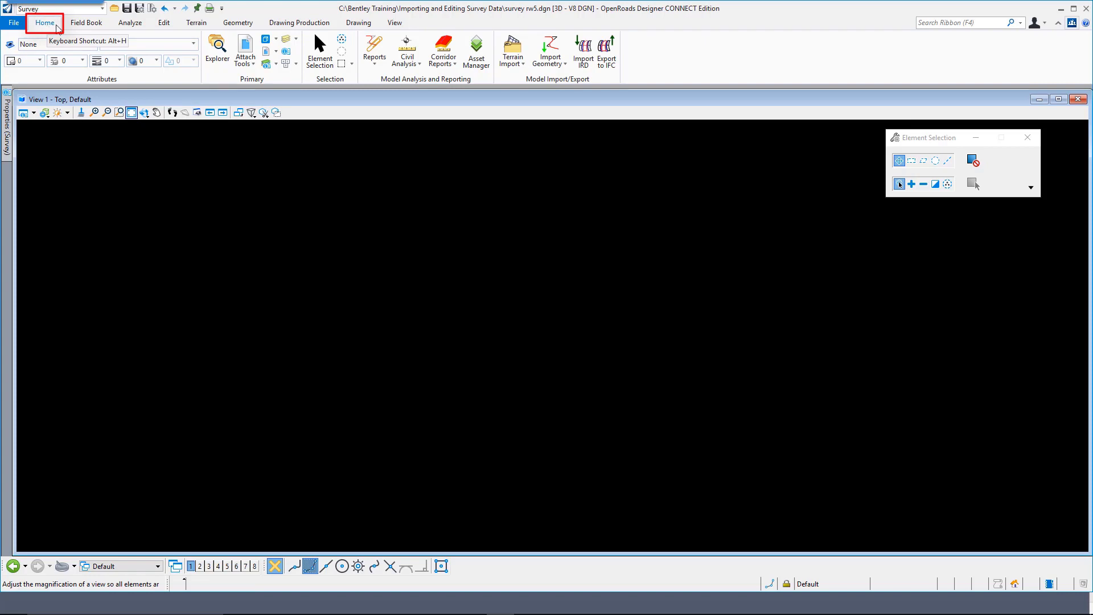
click(219, 49)
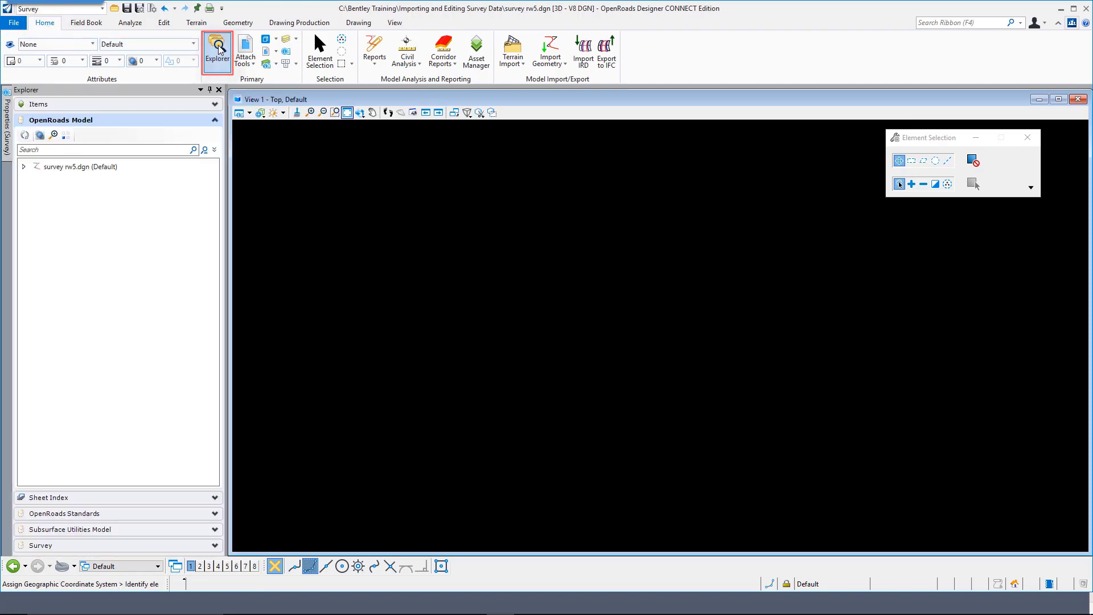
click(187, 546)
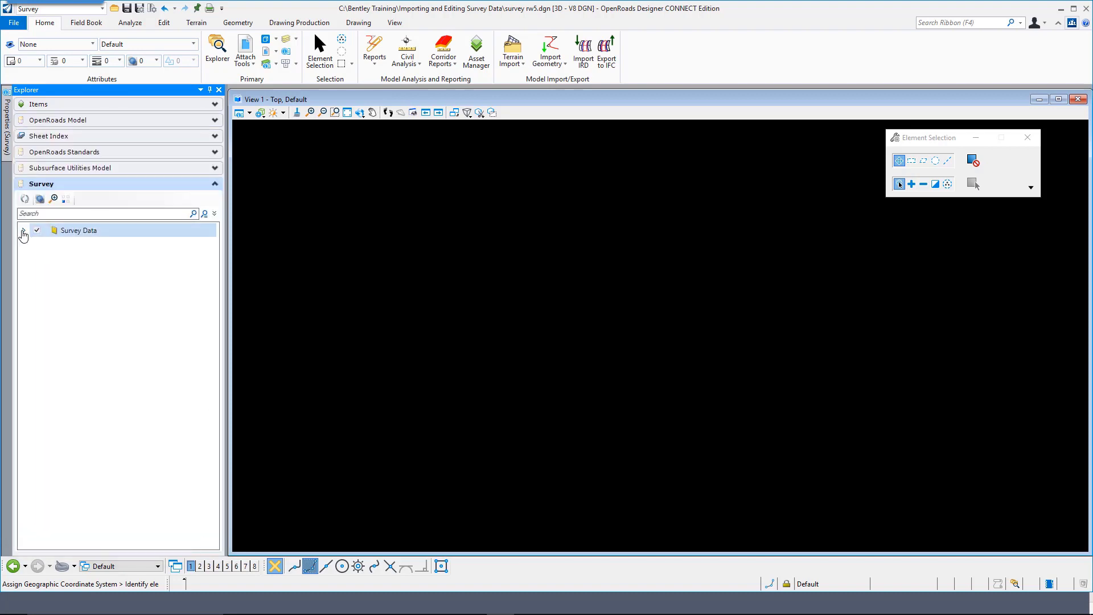
click(23, 230)
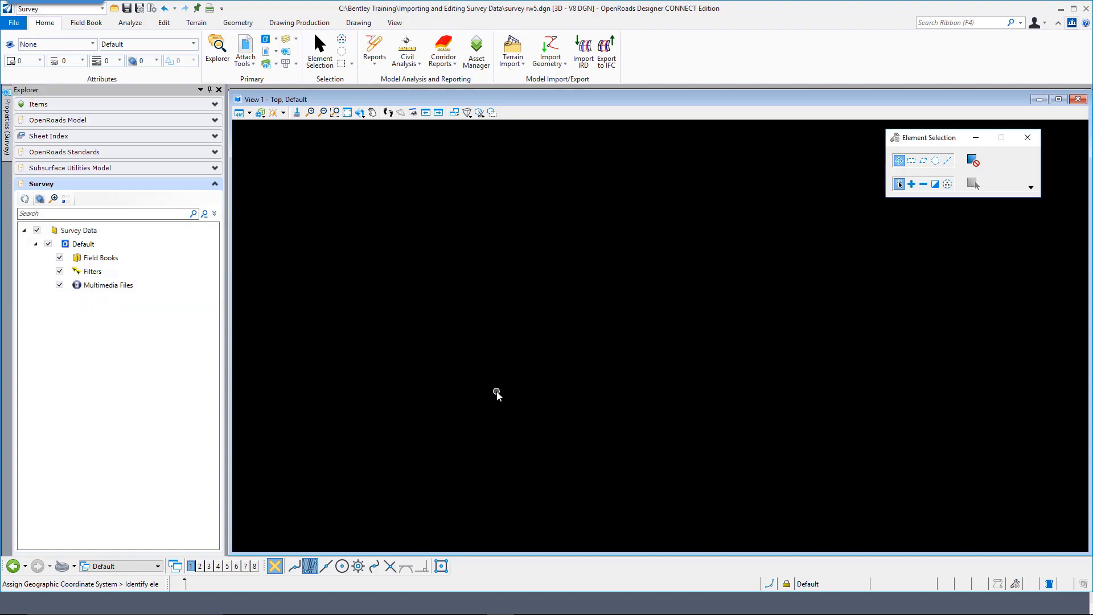
Import Survey-FieldBook.rw5 from the Importing and Editing Survey Data folder into the Default survey model.
mouse_move(313, 612)
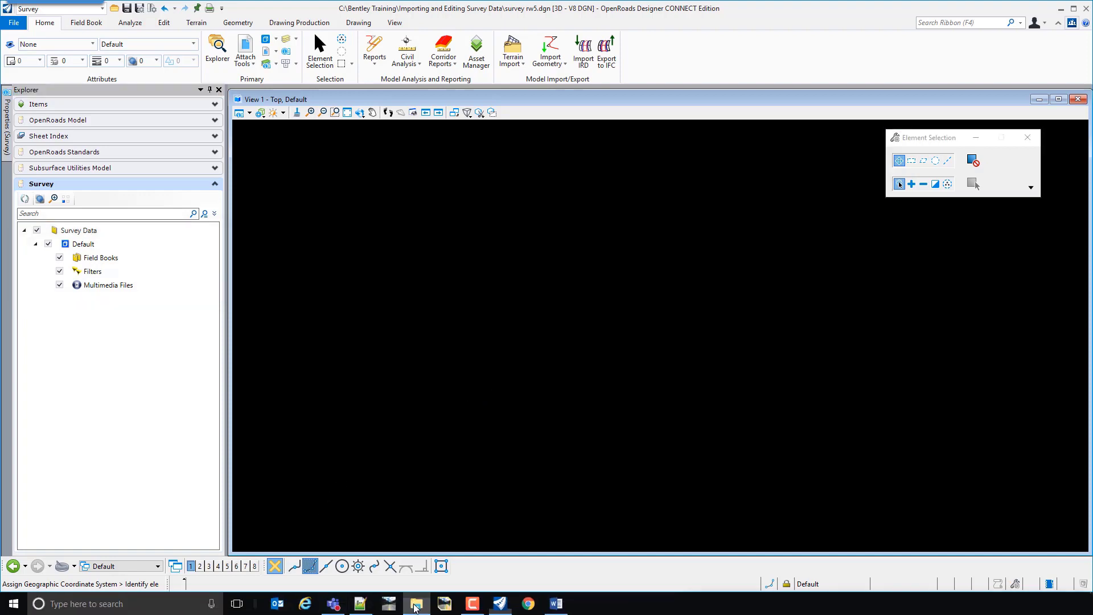
click(416, 607)
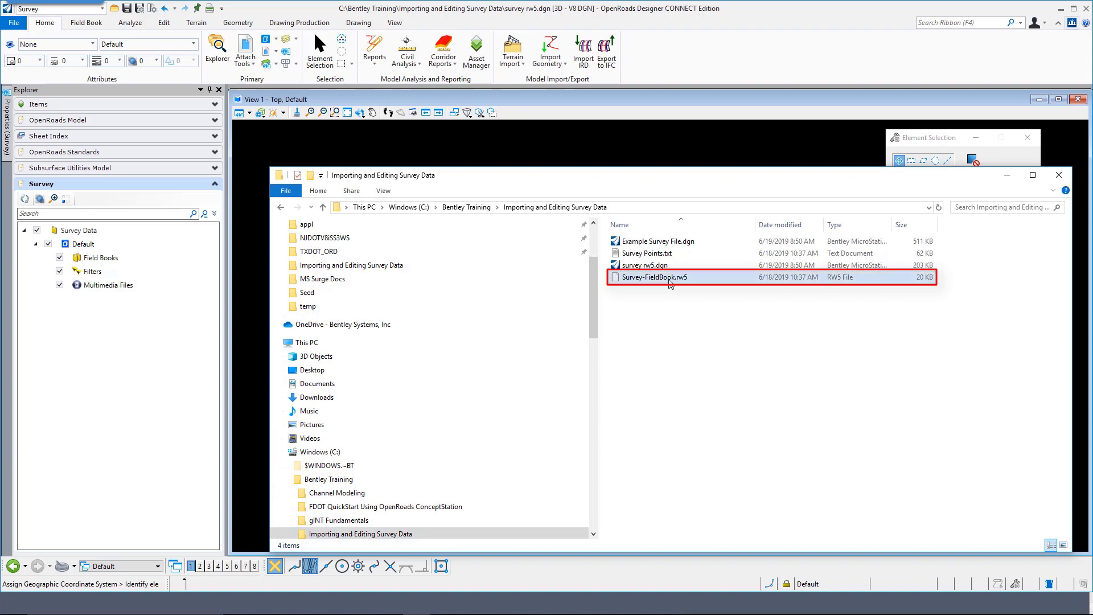
click(670, 283)
mouse_move(670, 284)
mouse_down()
mouse_move(225, 285)
mouse_move(142, 239)
mouse_up()
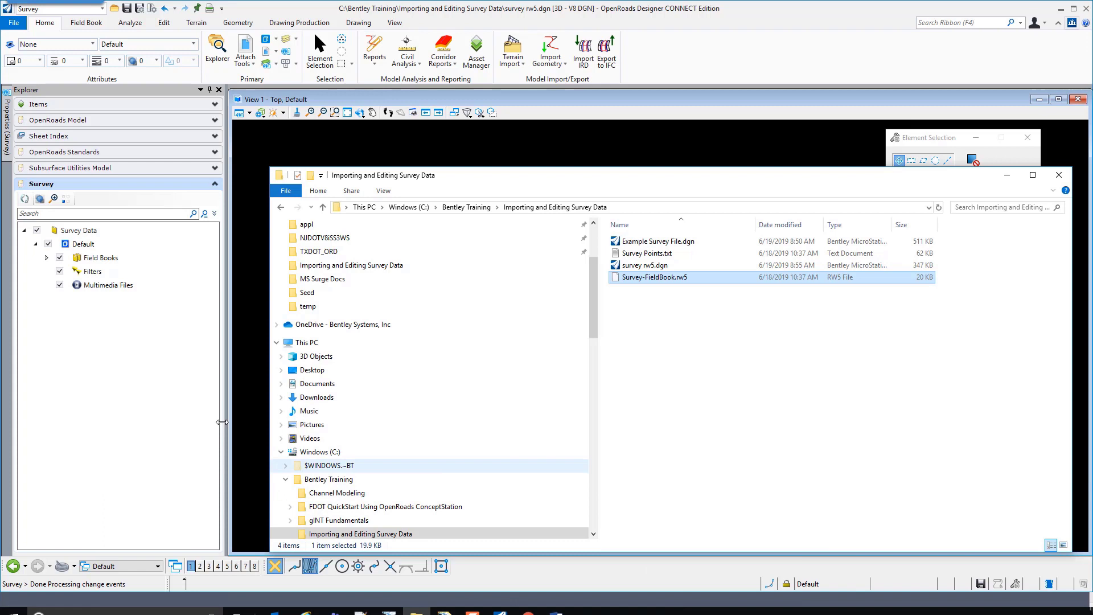
Expand Field Book 1 to examine its data files, point features and linear features.
click(47, 257)
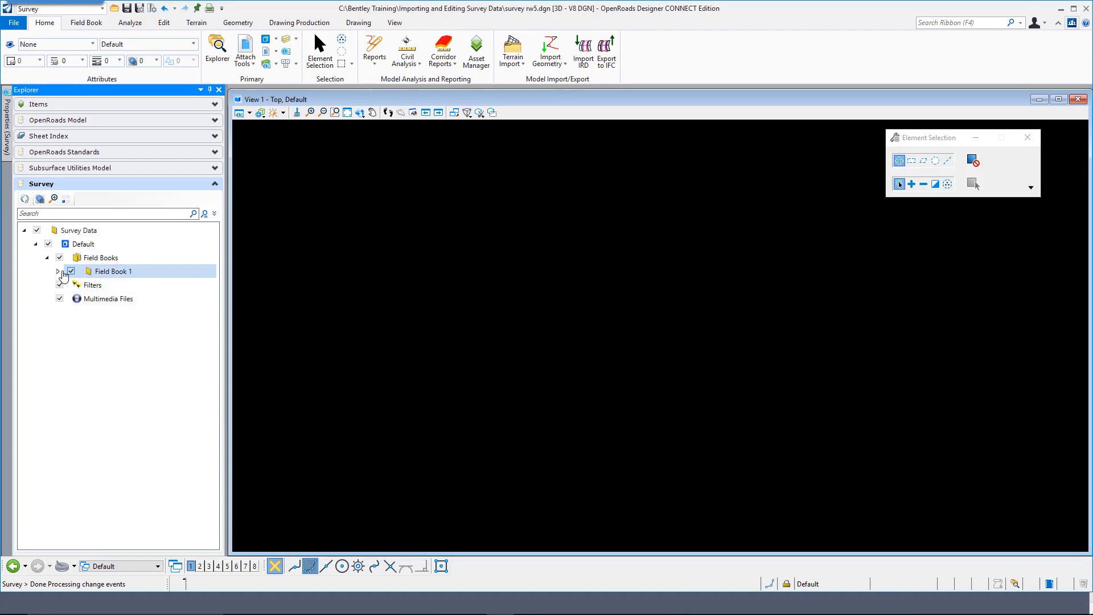
click(58, 271)
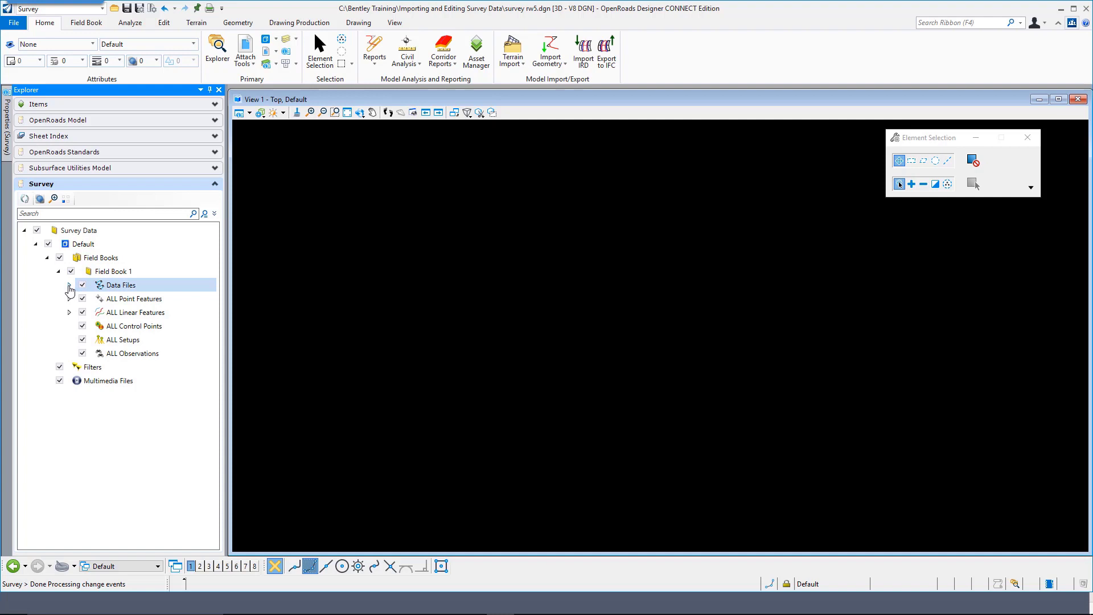
click(69, 285)
click(70, 312)
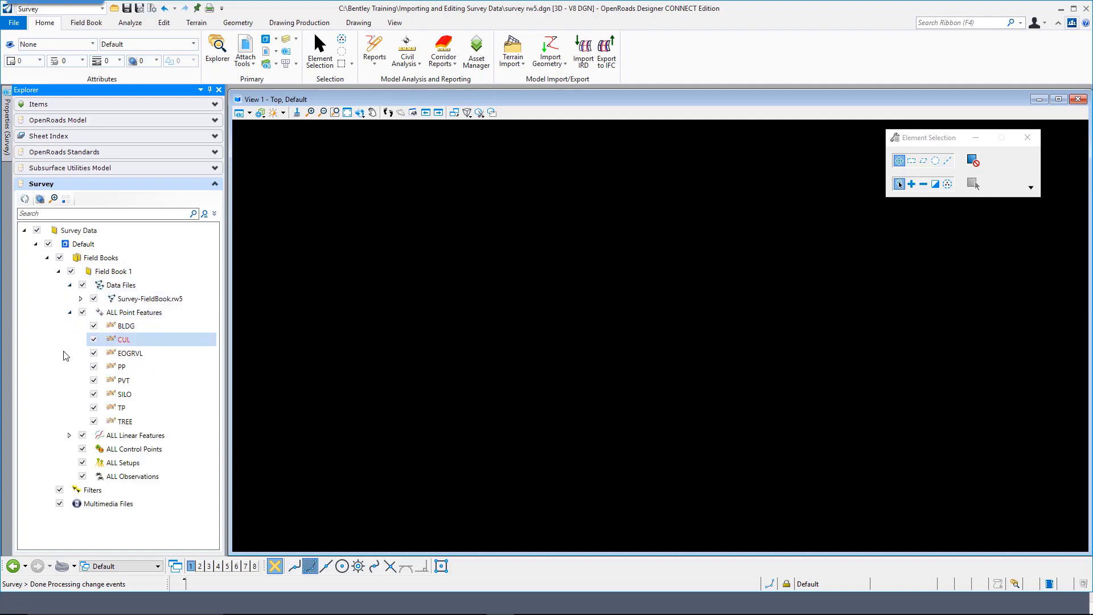
click(68, 435)
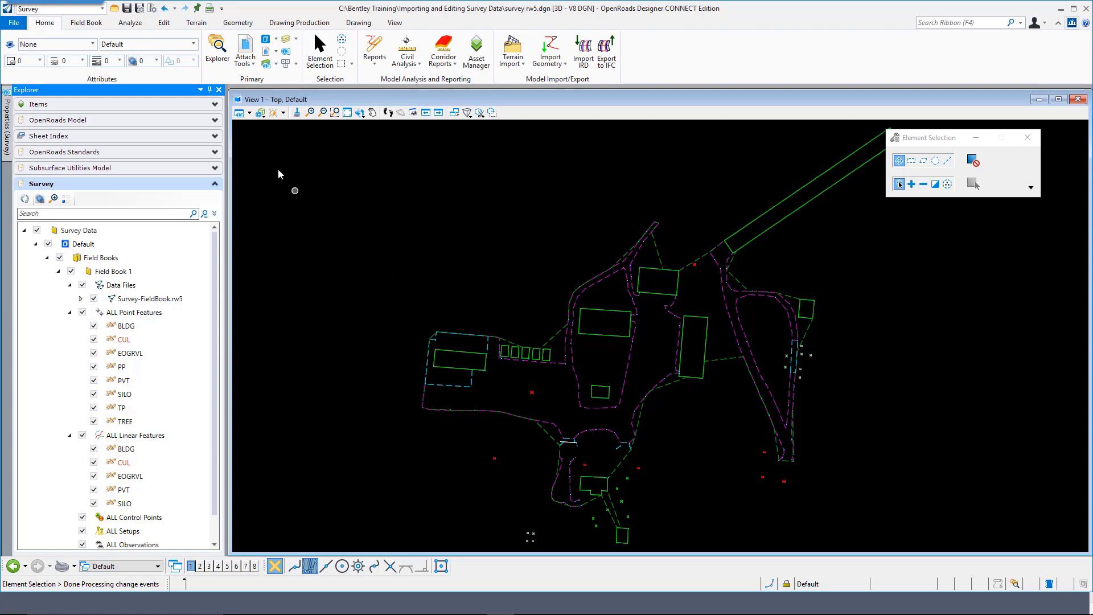
Create another design file named survey ascii, using the Seed3D - Imperial Training.dgn seed.
click(14, 22)
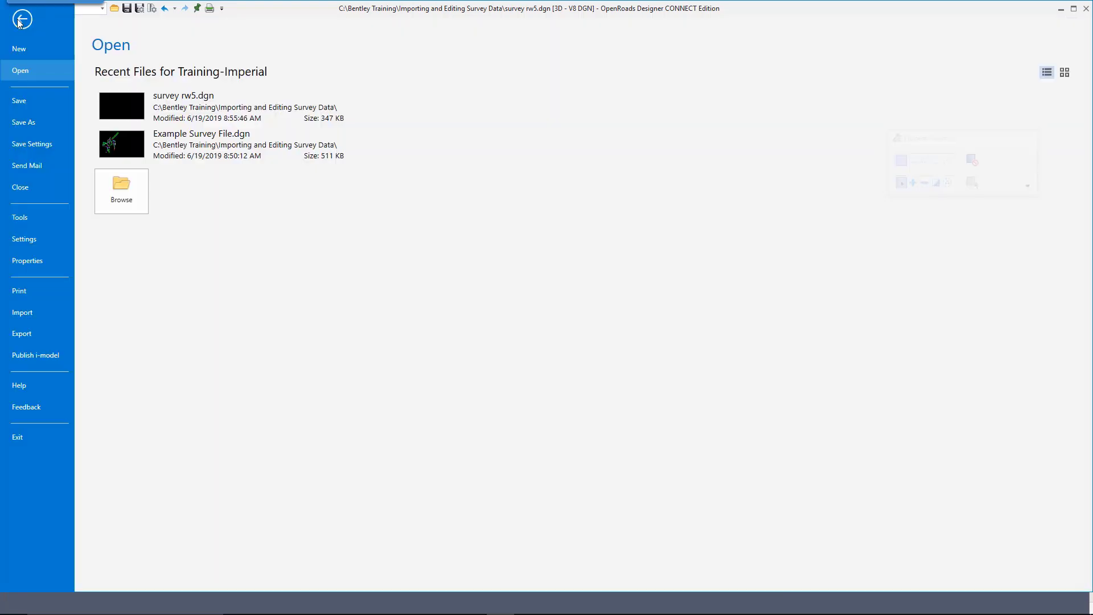
click(18, 51)
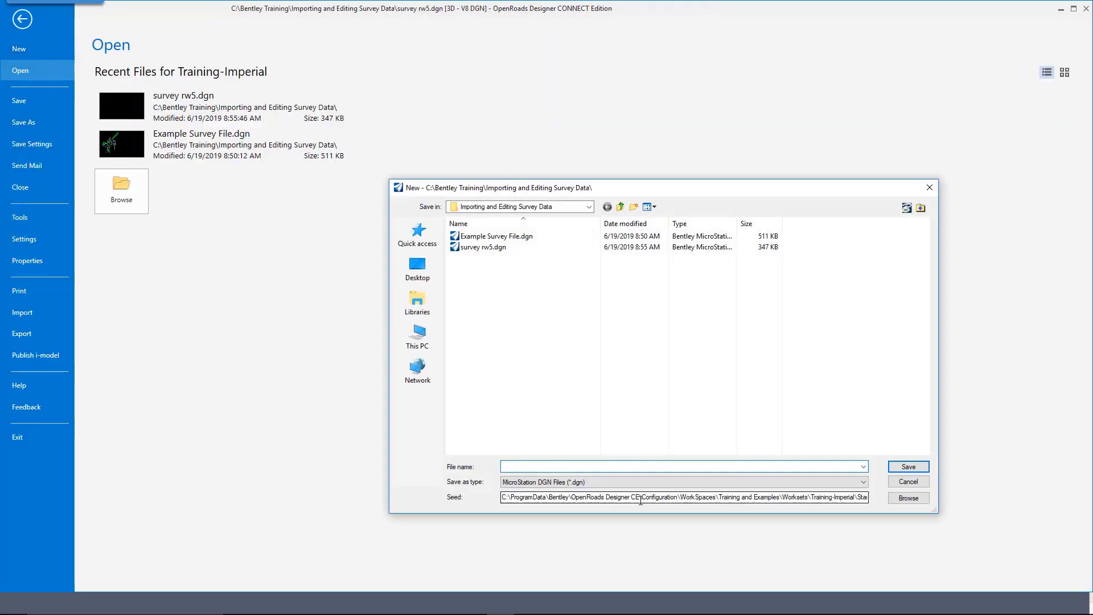
drag(825, 497, 869, 498)
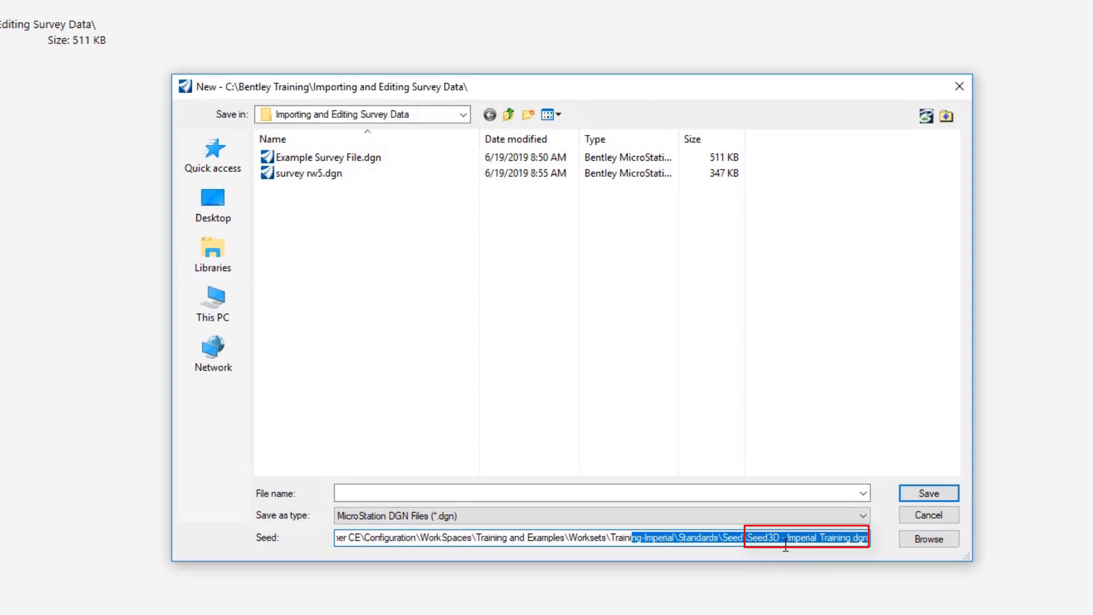
click(558, 493)
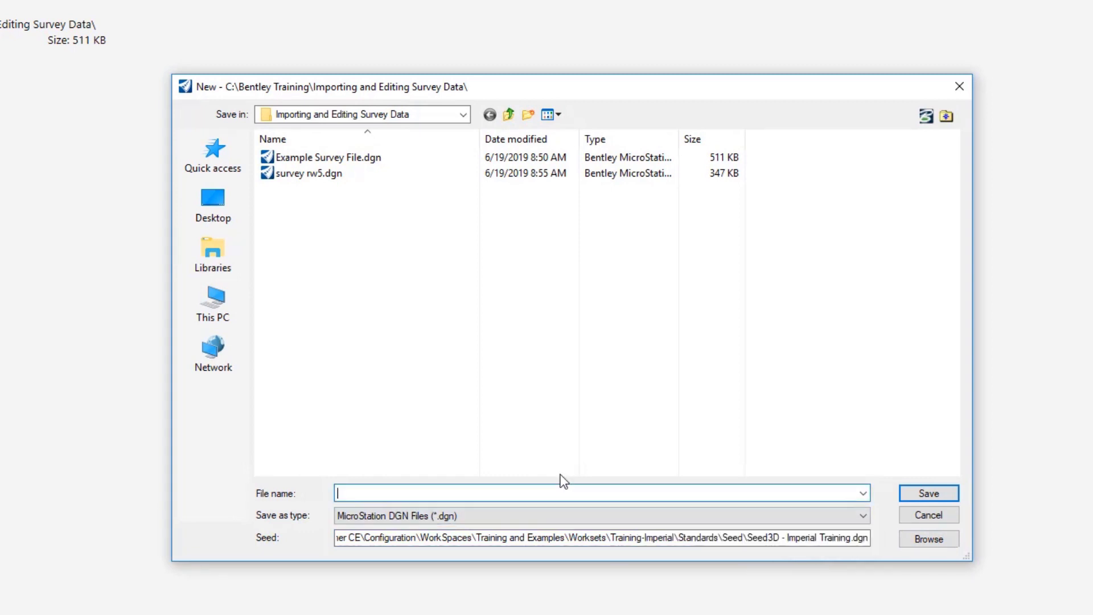
text(survey )
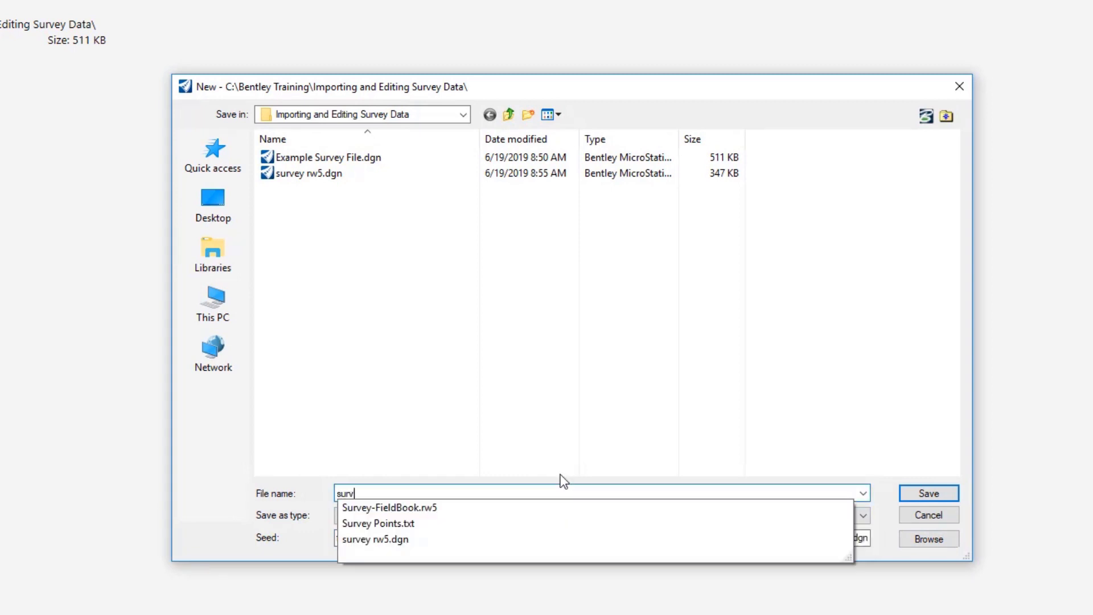
text(seed)
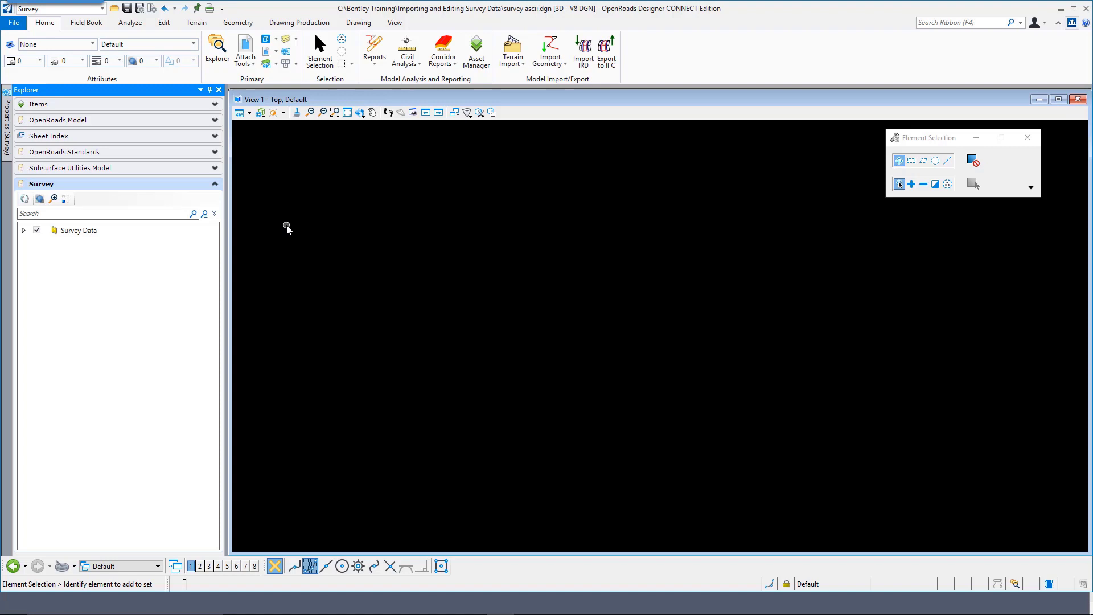
Expand Survey Data down to the Default model and create a new field book under its Field Books.
double_click(36, 232)
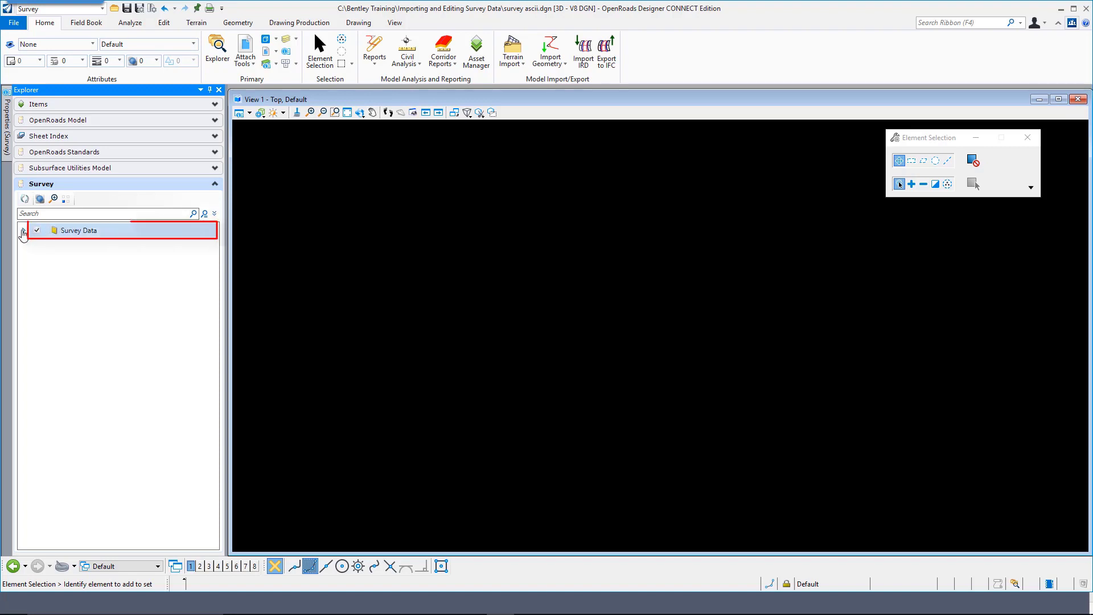
click(38, 247)
right_click(93, 261)
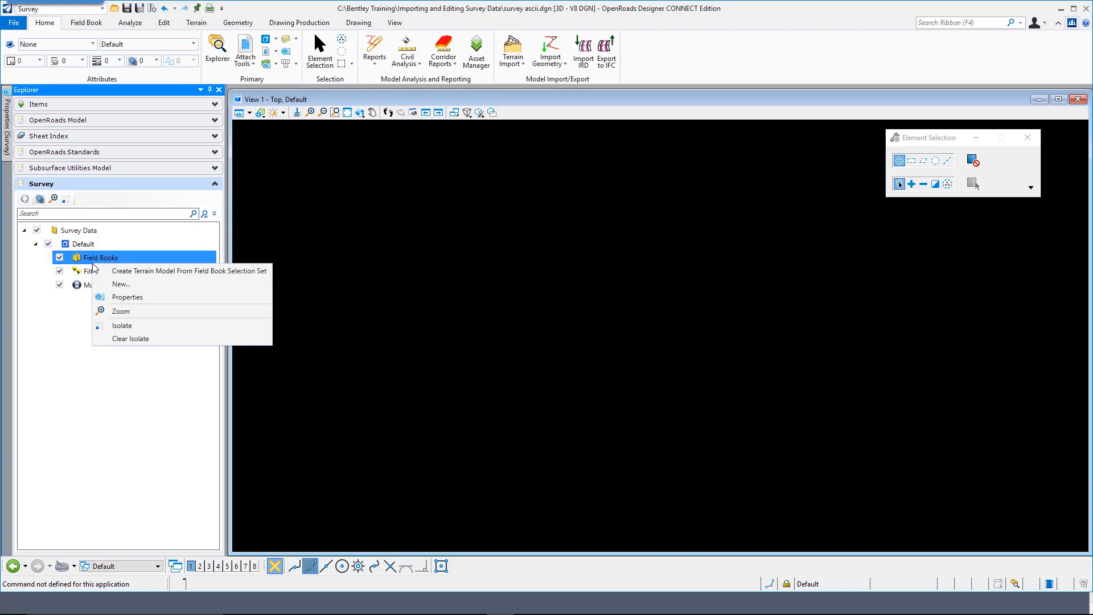
click(118, 284)
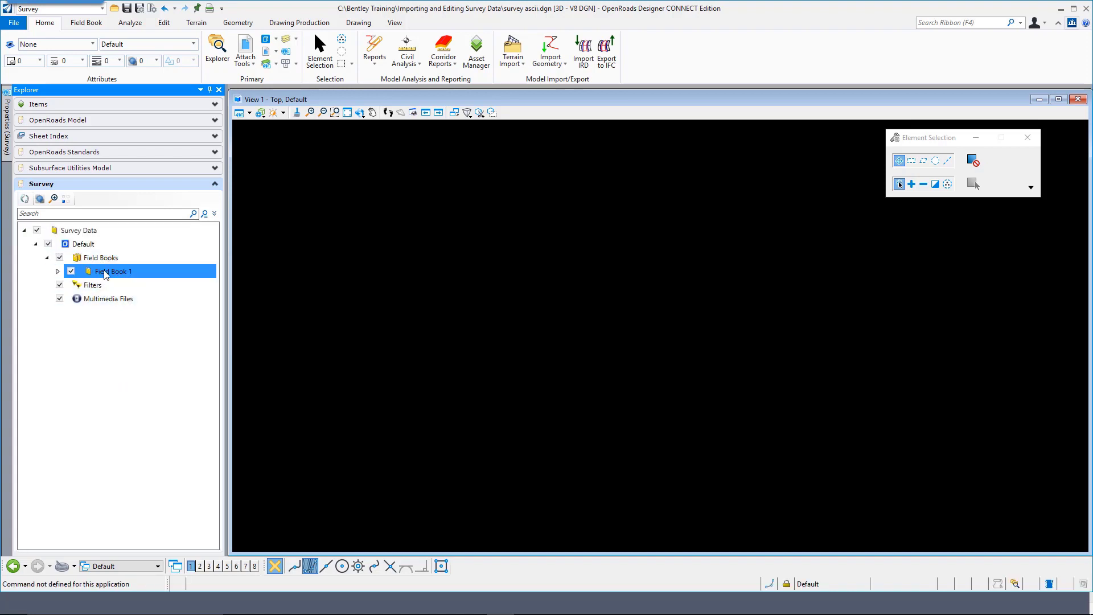
Start importing Survey Points.txt from the Importing and Editing Survey Data folder into Field Book 1 using the Text Import Wizard.
right_click(106, 275)
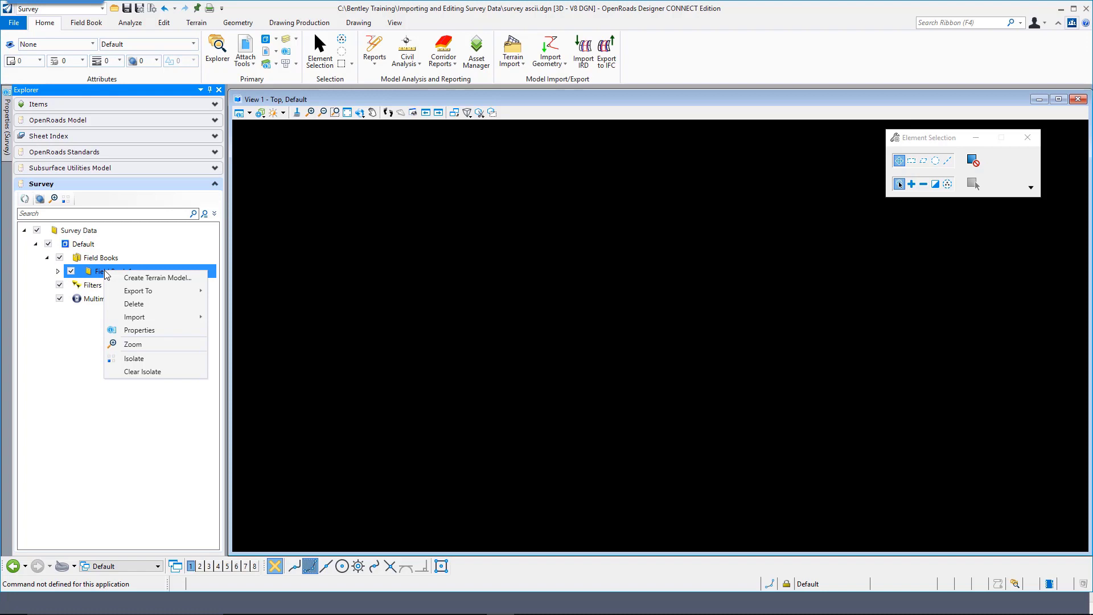
mouse_move(161, 318)
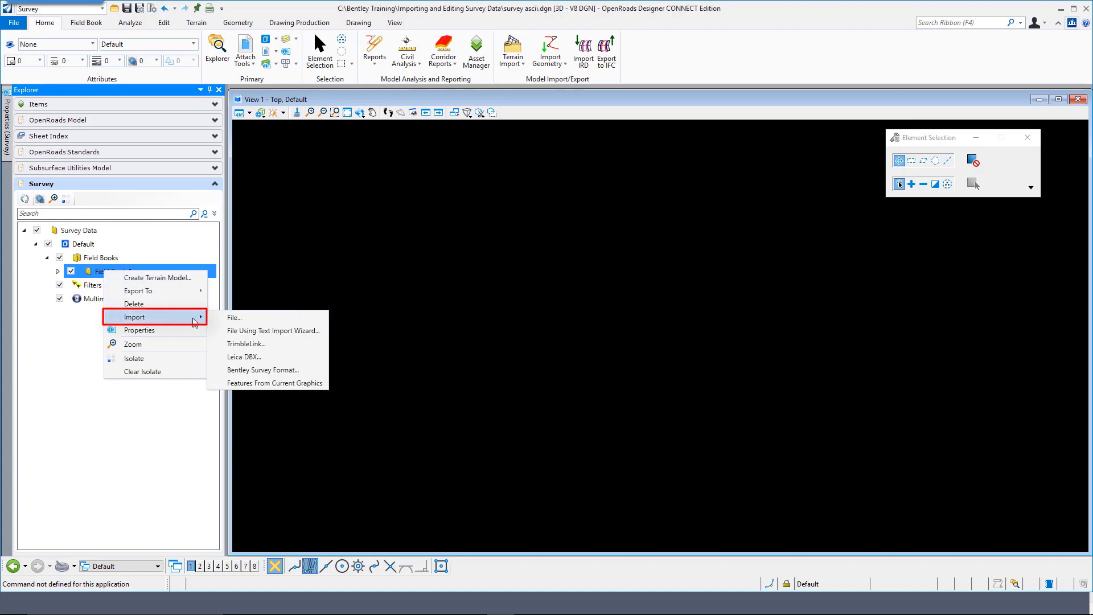
click(236, 331)
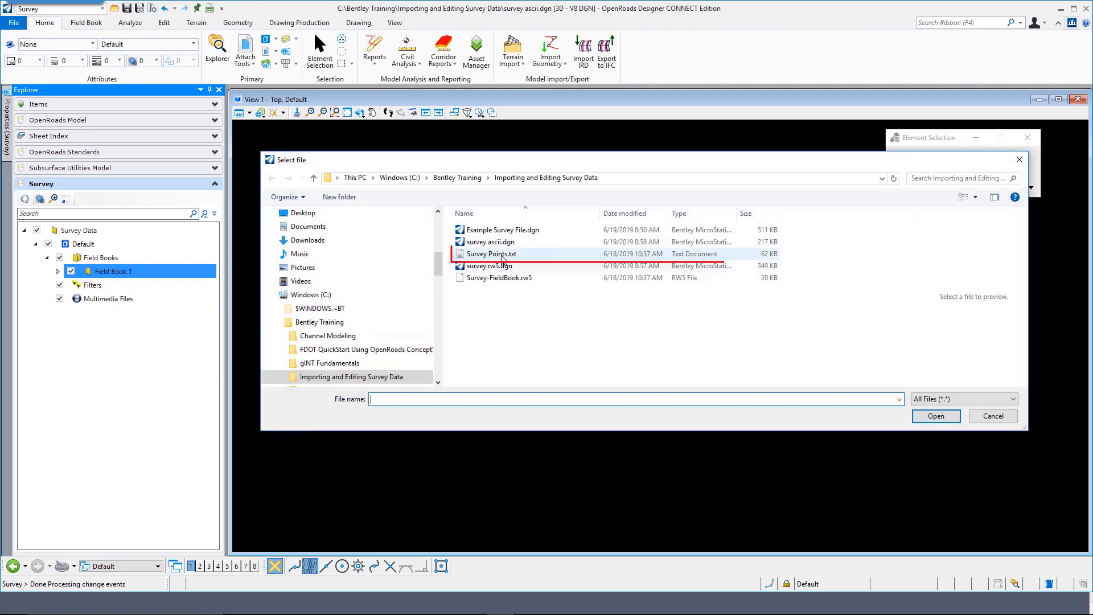
double_click(502, 258)
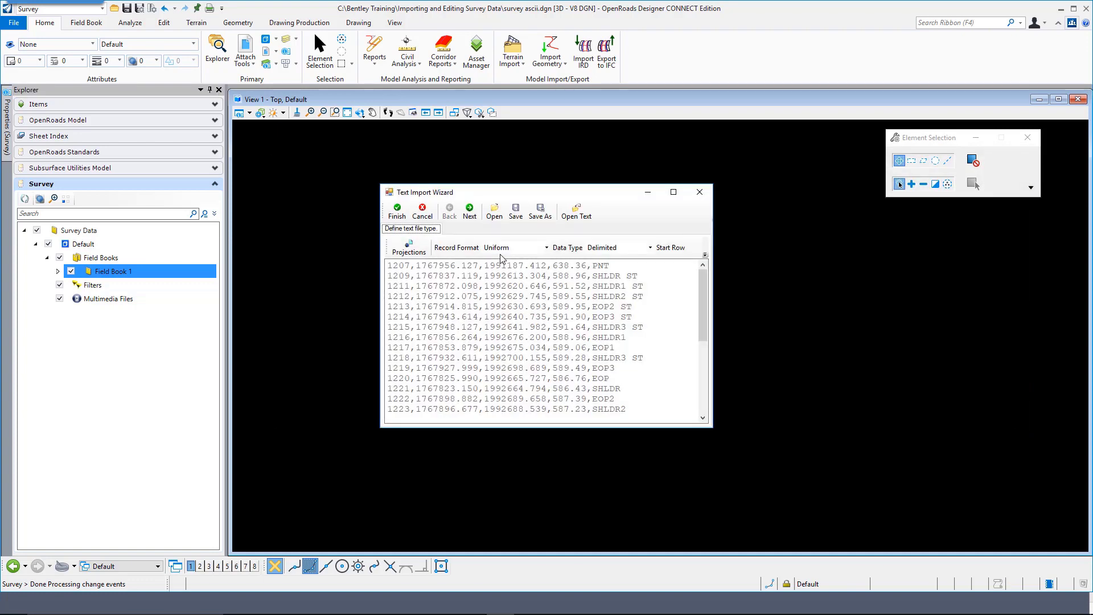
Define the text file with Uniform record format and Delimited data type, splitting the records by Comma.
click(547, 249)
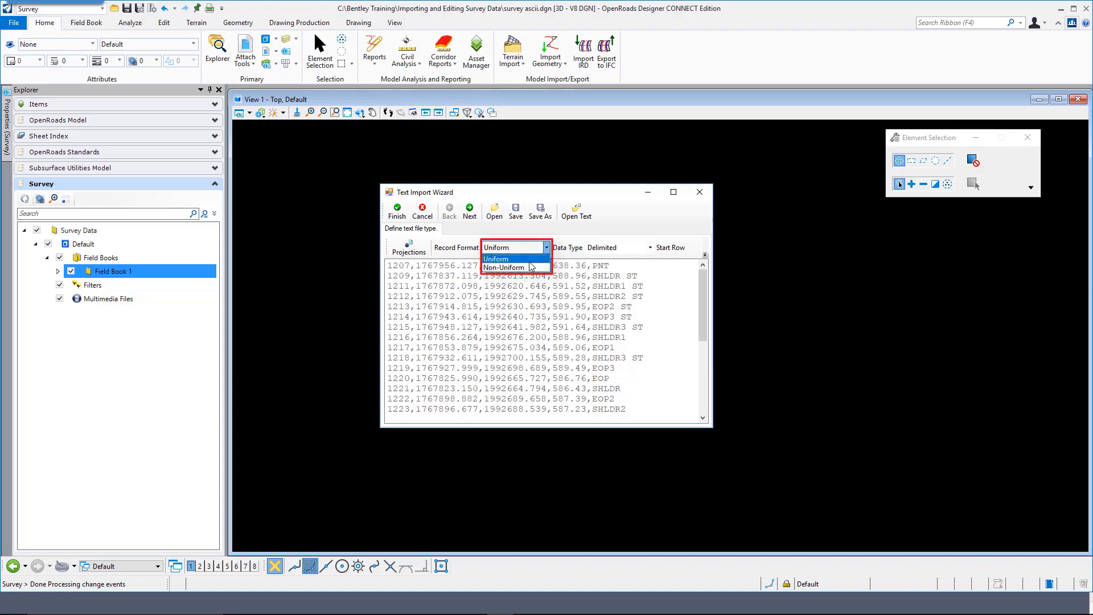
click(625, 254)
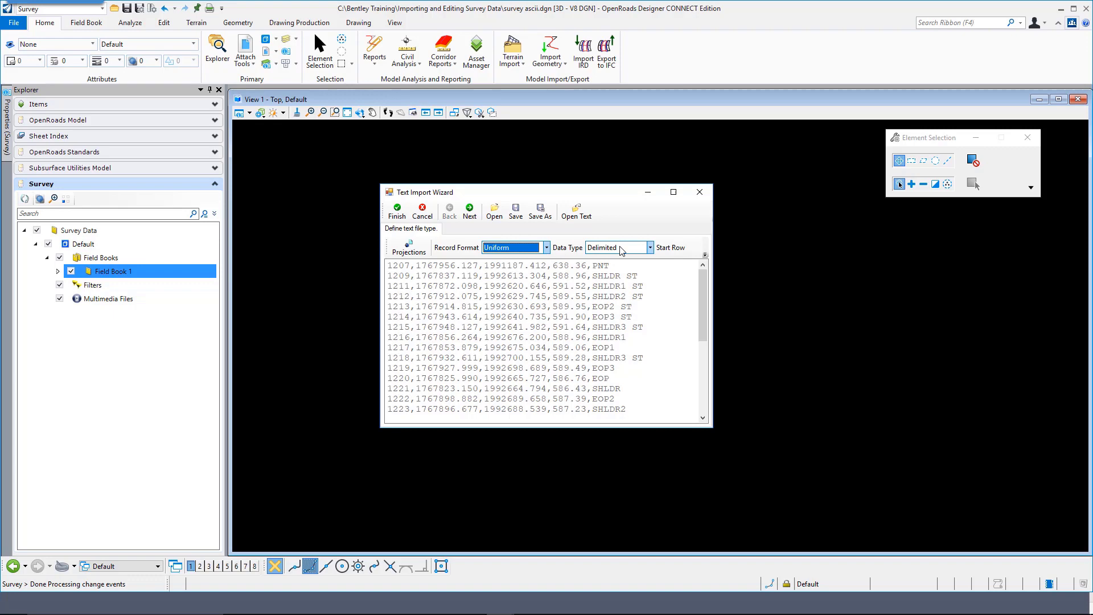
click(651, 249)
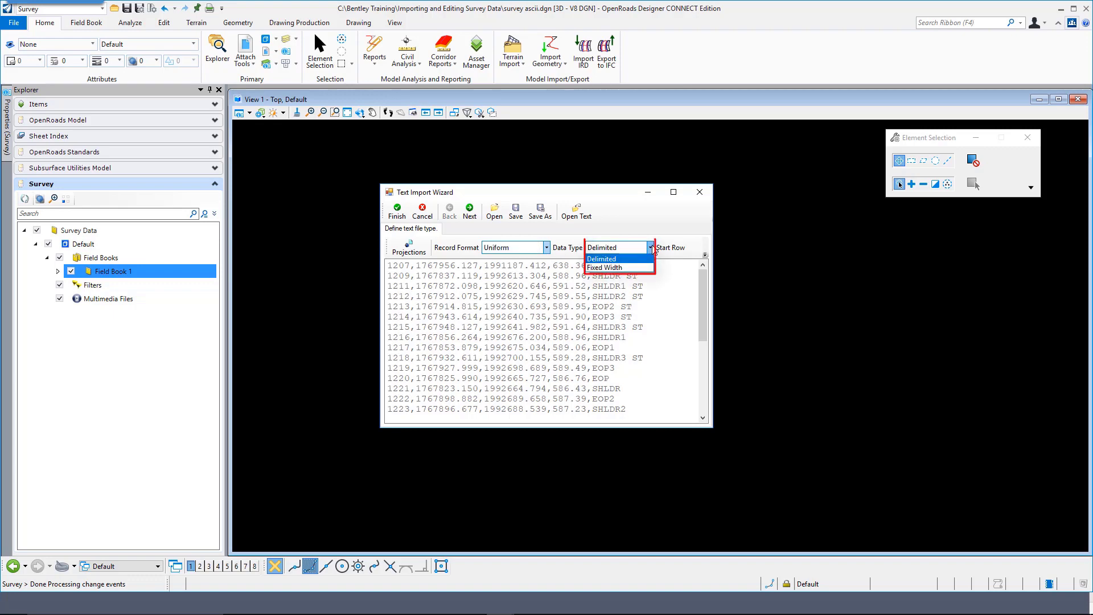
click(621, 259)
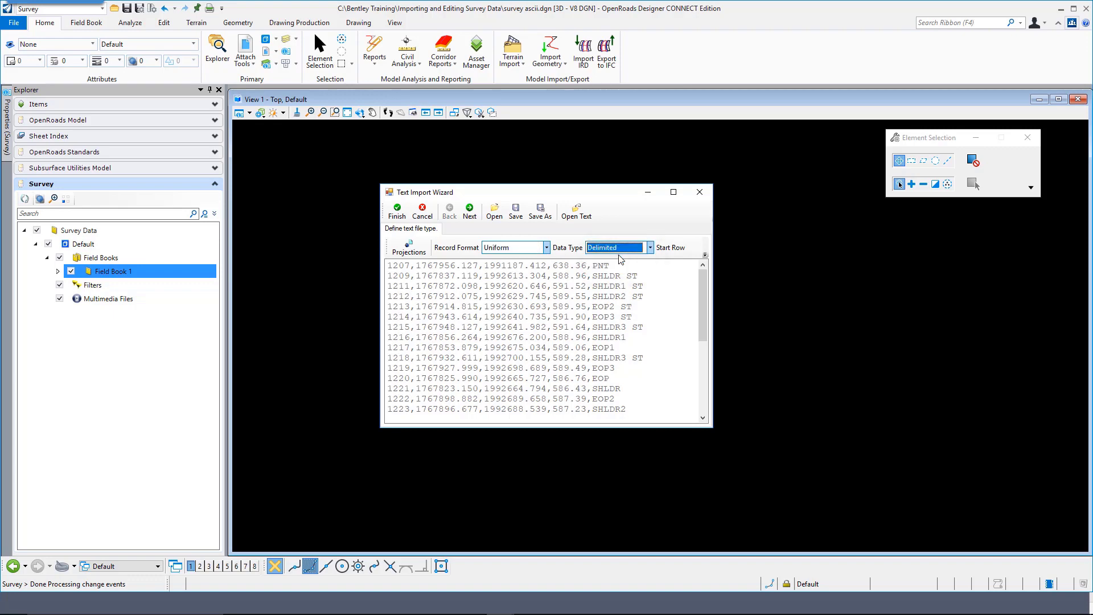
click(470, 210)
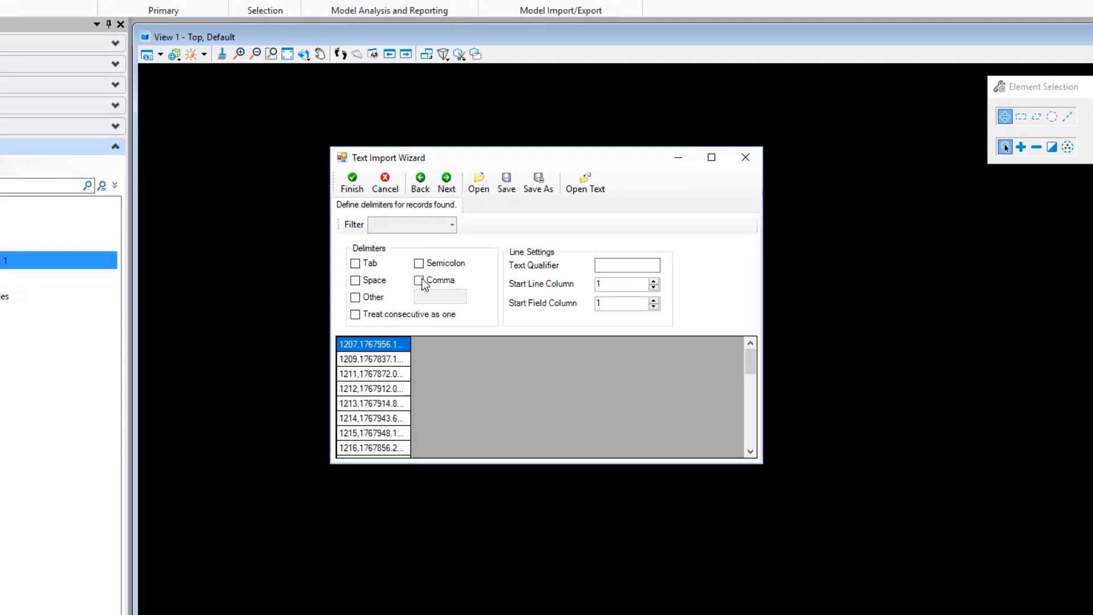
click(444, 286)
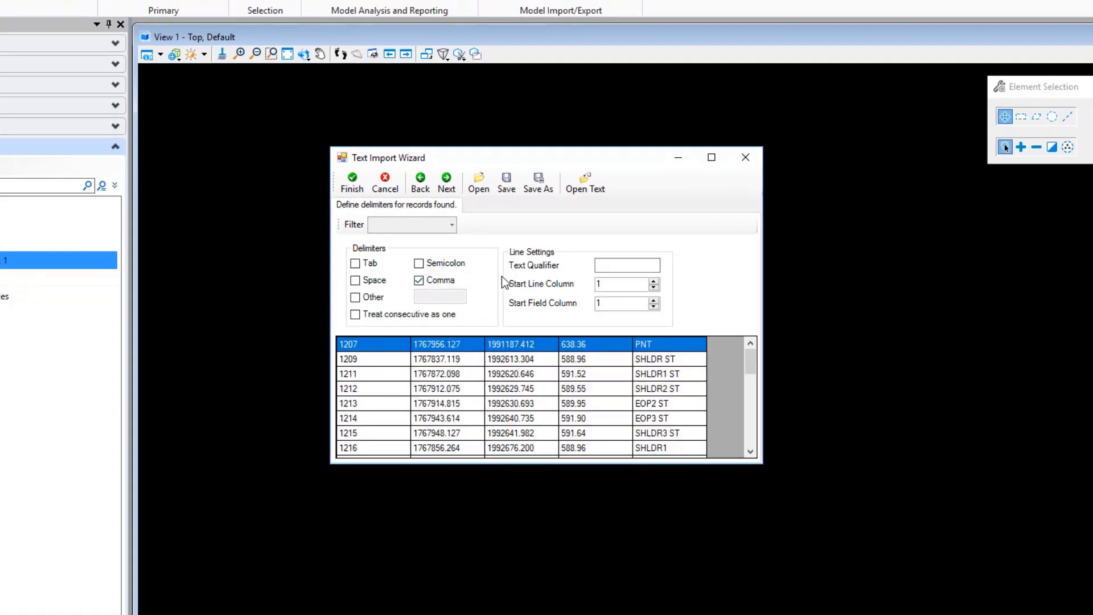
click(447, 187)
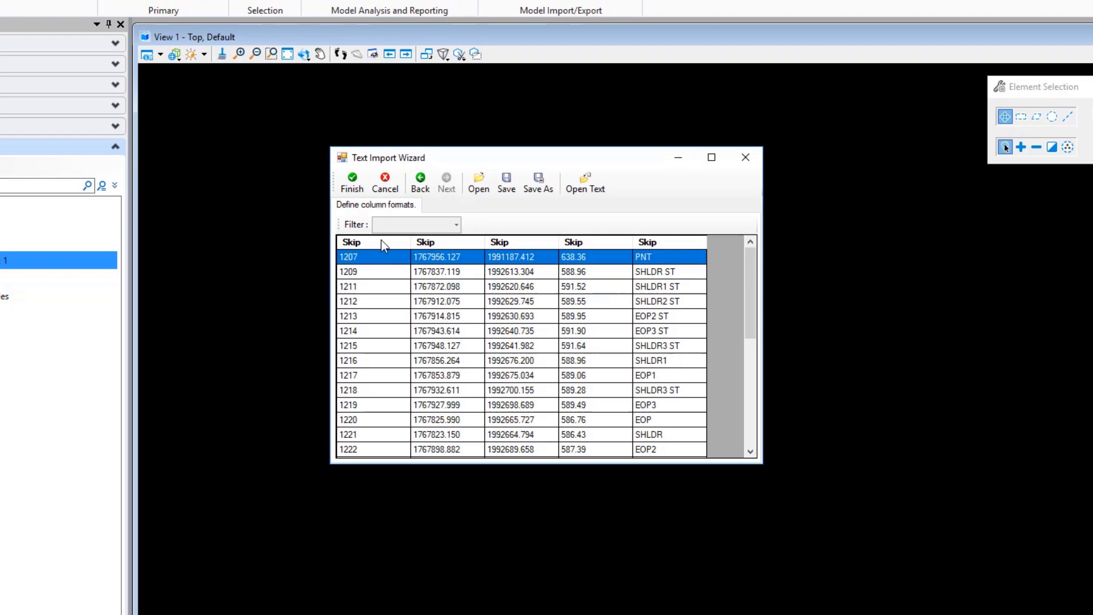
Assign the first three columns of the survey text as Point Name, Northing and Easting.
click(381, 240)
click(381, 240)
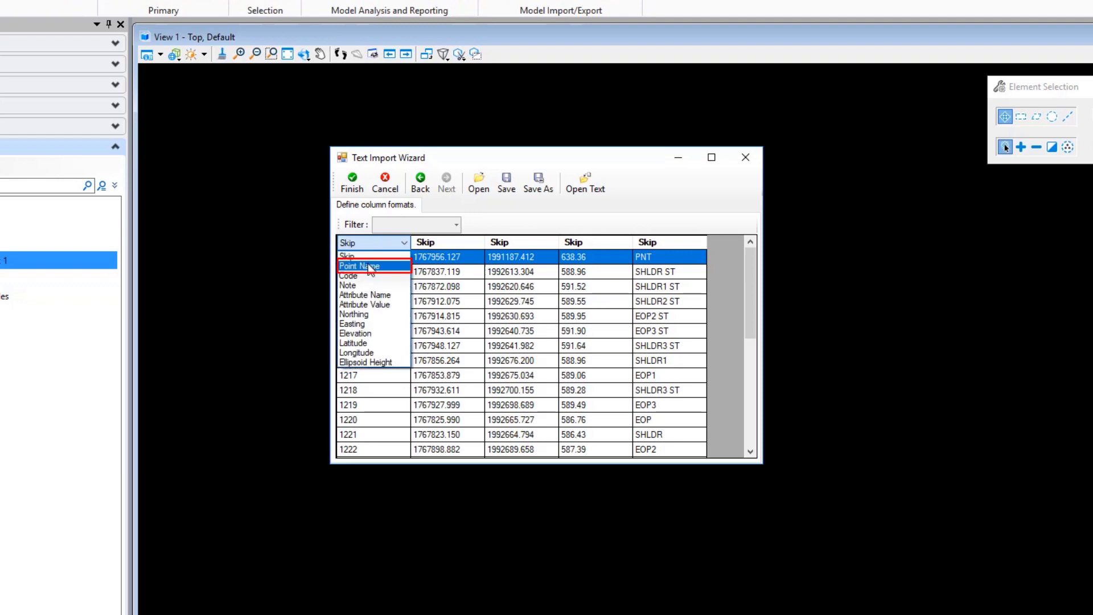
click(369, 266)
click(469, 240)
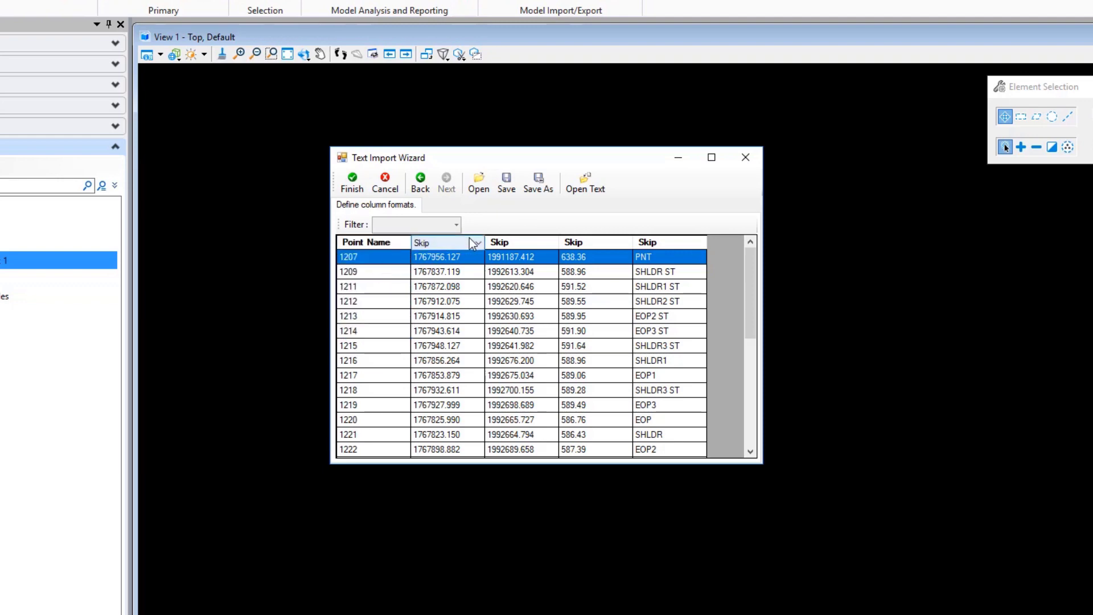
click(469, 241)
click(436, 315)
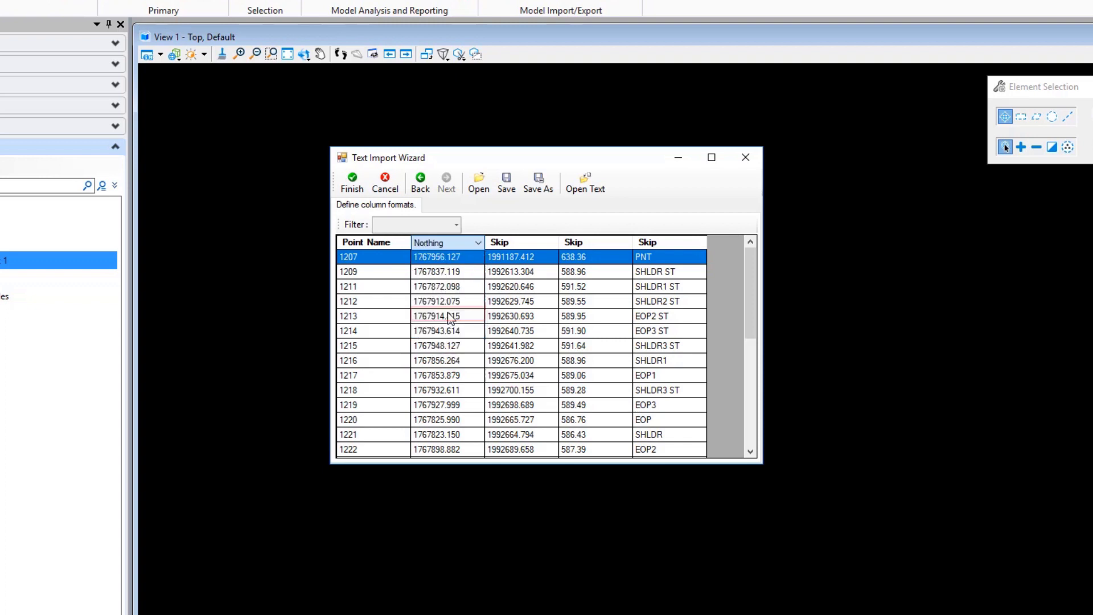
click(546, 243)
click(548, 243)
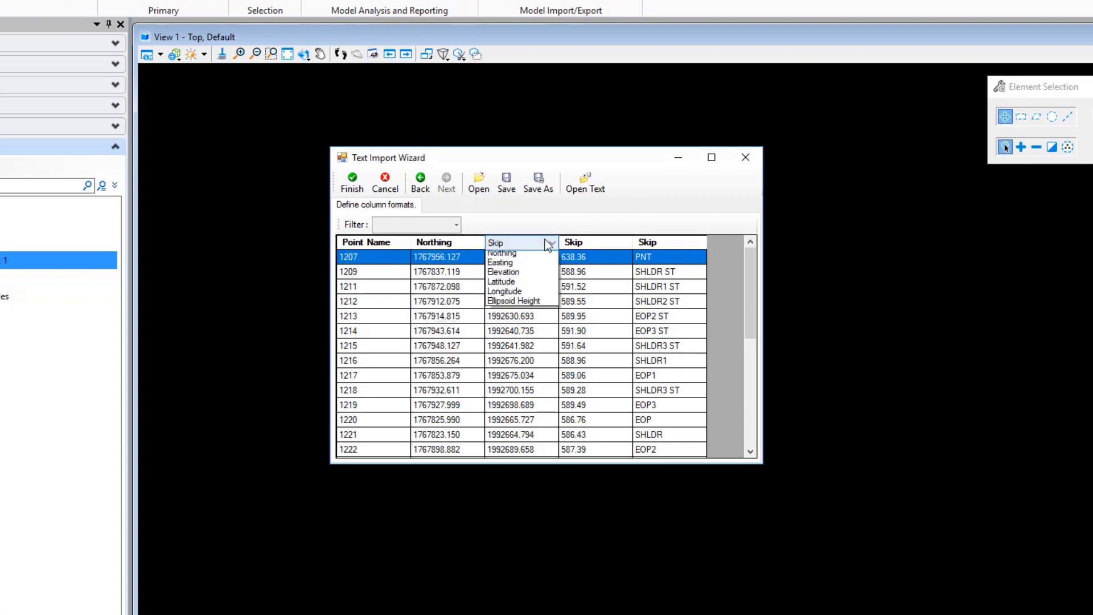
click(525, 323)
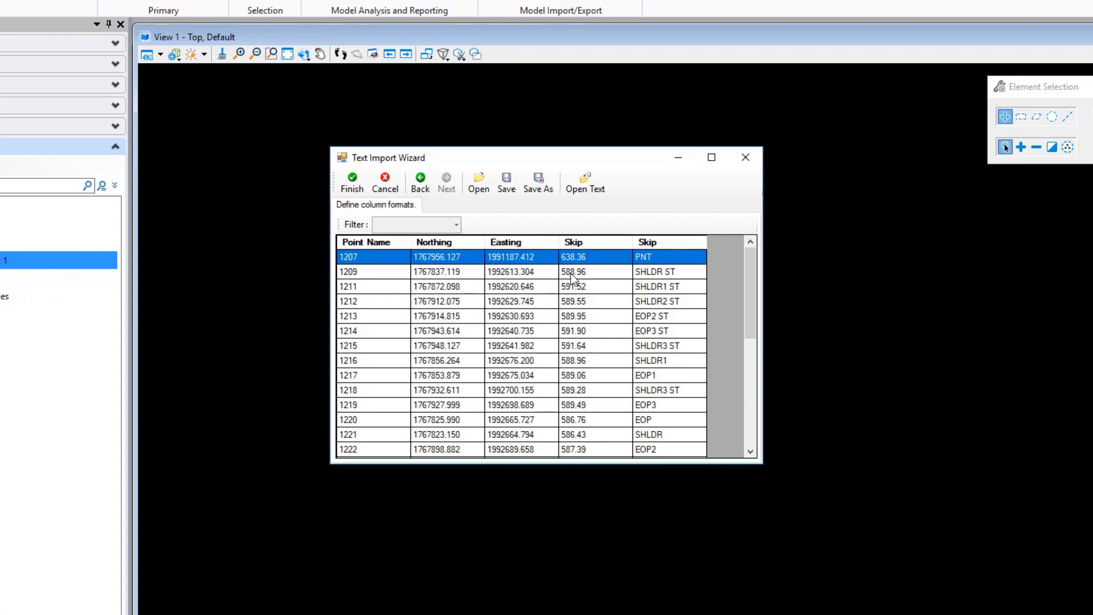
Assign the last two columns as Elevation and Code, and finish the import without creating a tiw file.
click(624, 245)
click(625, 243)
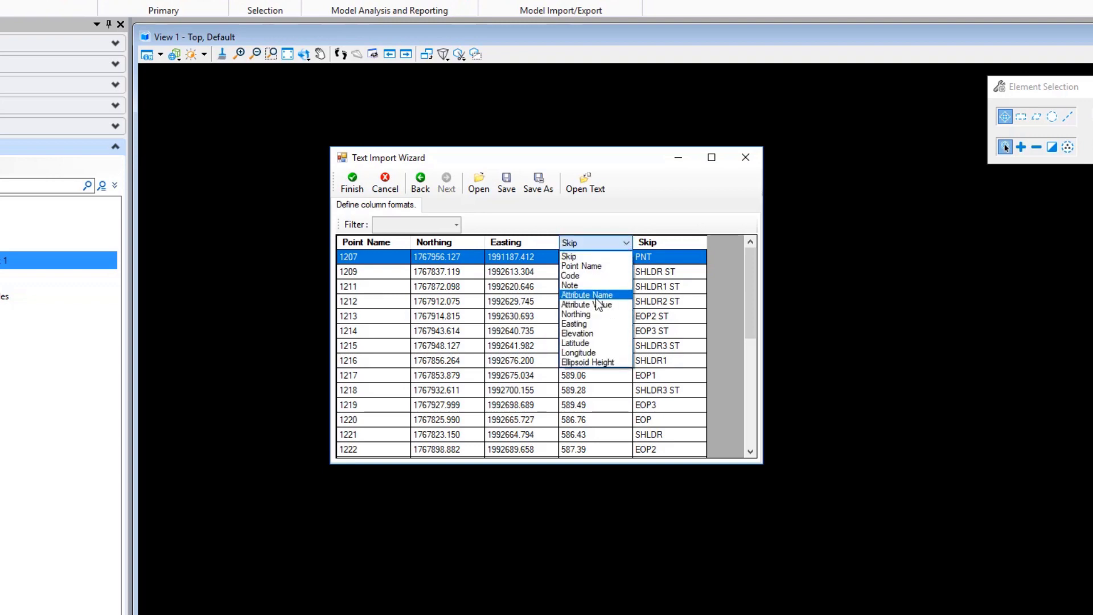
click(592, 334)
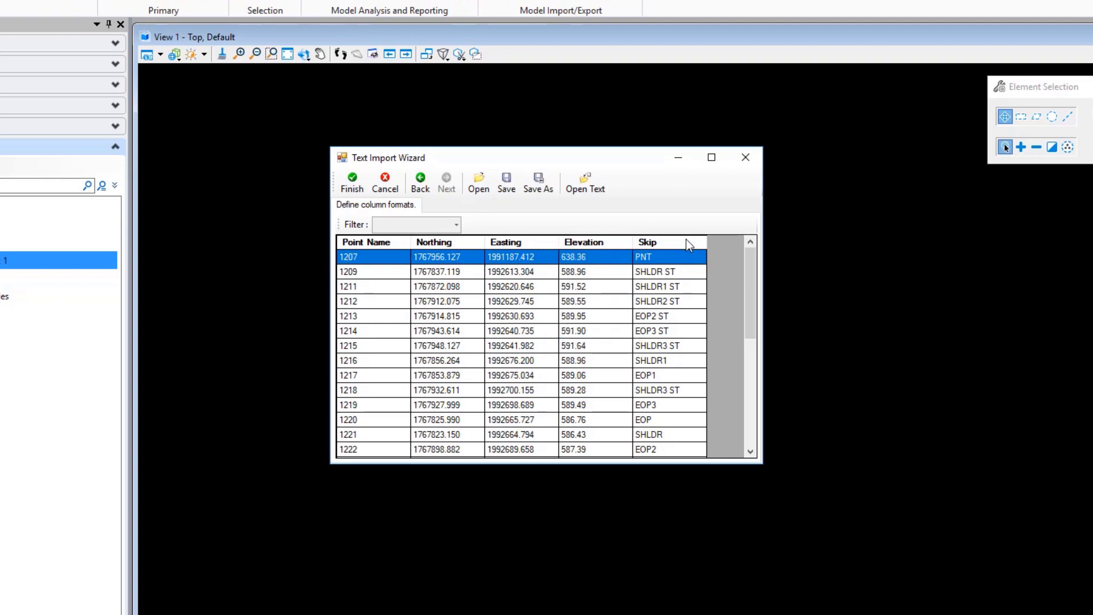
click(687, 242)
click(692, 242)
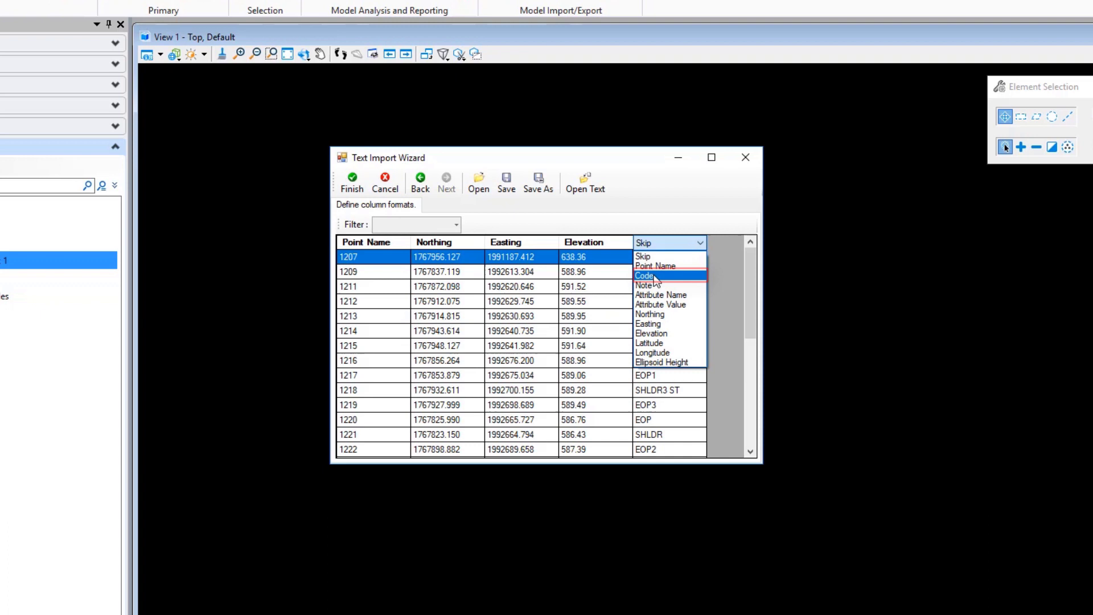
click(654, 277)
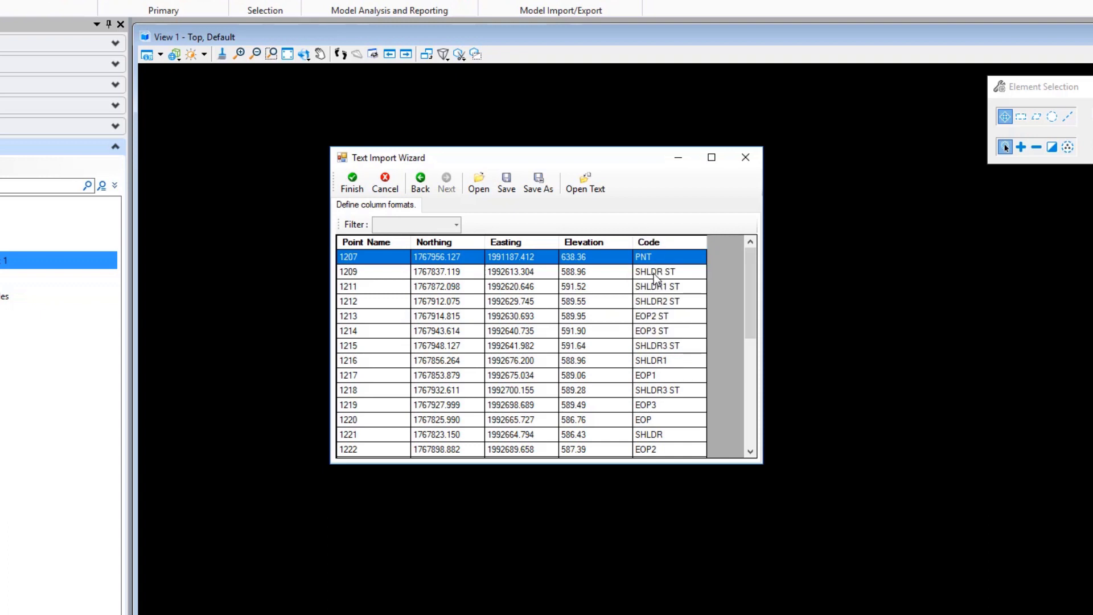
click(353, 185)
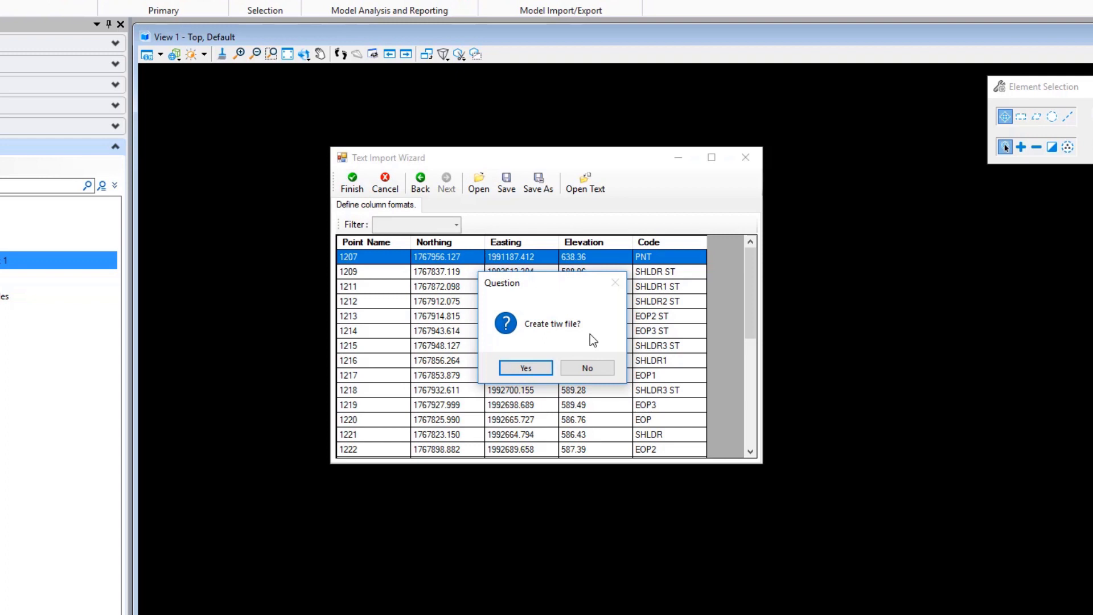
click(587, 369)
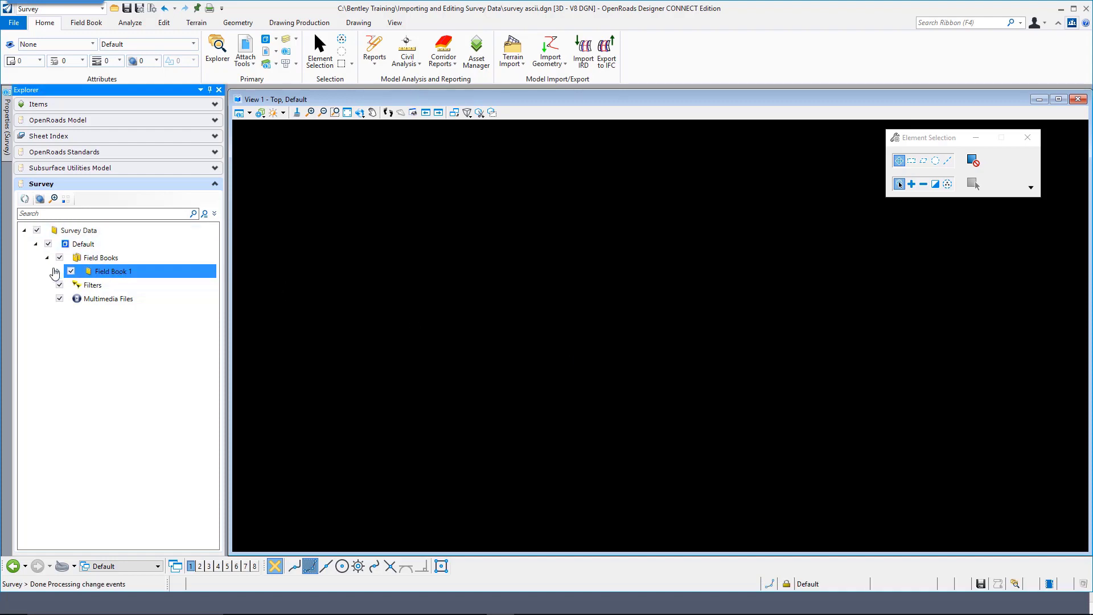
Expand Field Book 1 to examine the imported point features and linear features.
click(57, 271)
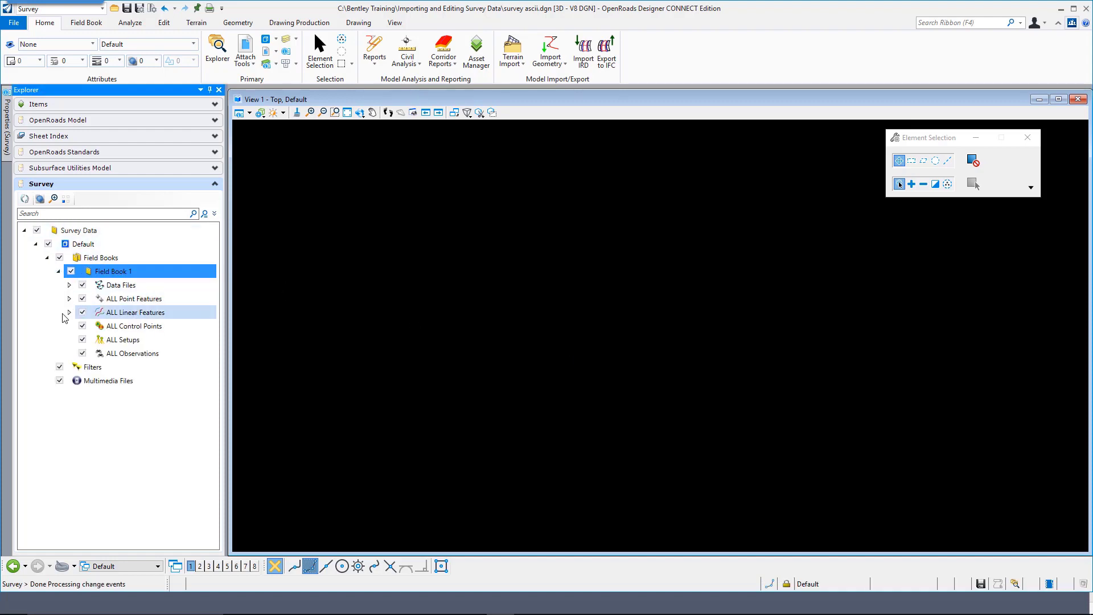
click(69, 298)
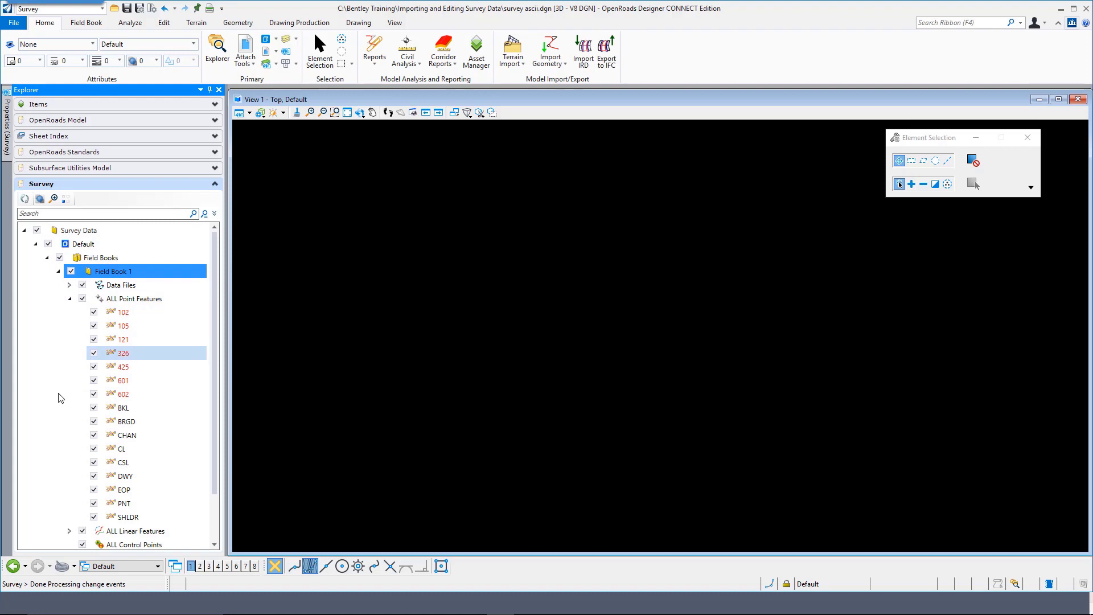
click(69, 531)
scroll(68, 513, down, 3)
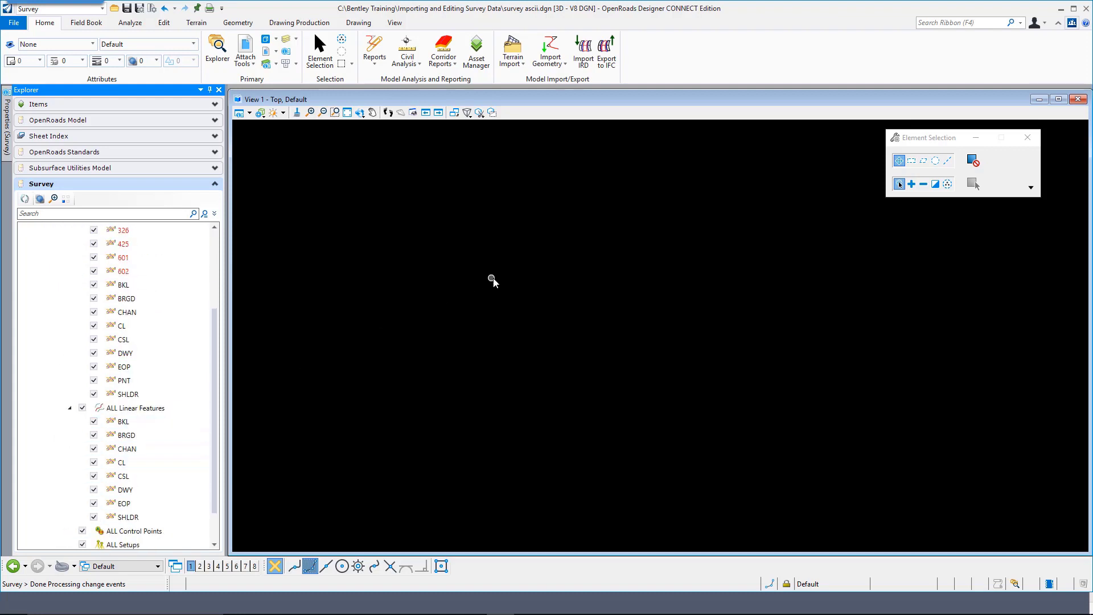